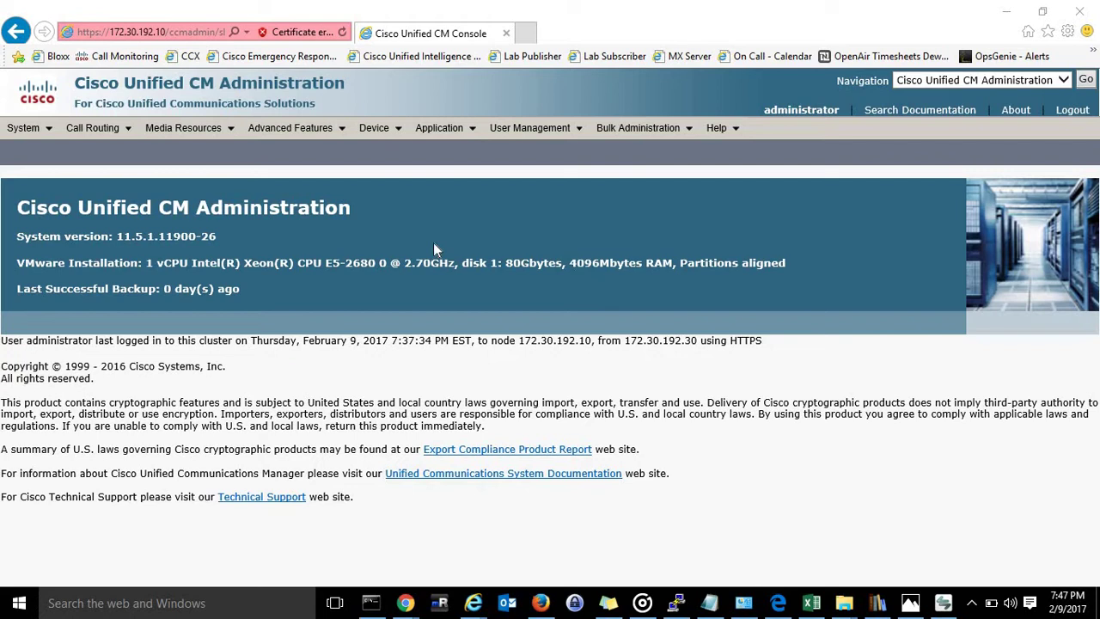
Start a new Cisco 7965 device profile and continue to the protocol choice, keeping SCCP.
mouse_move(389, 131)
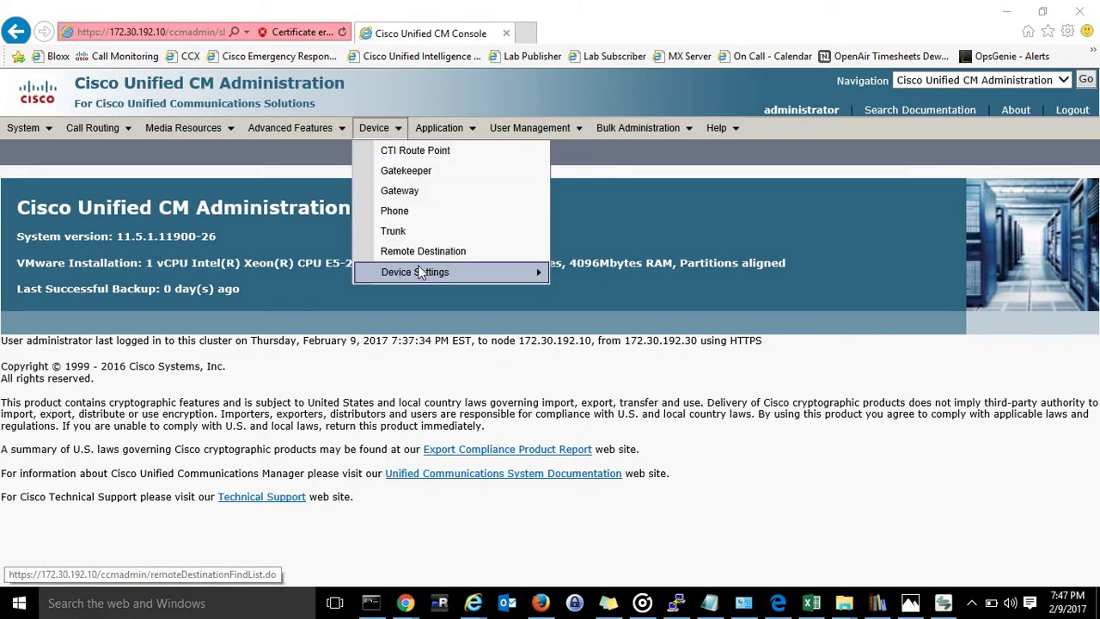
mouse_move(417, 266)
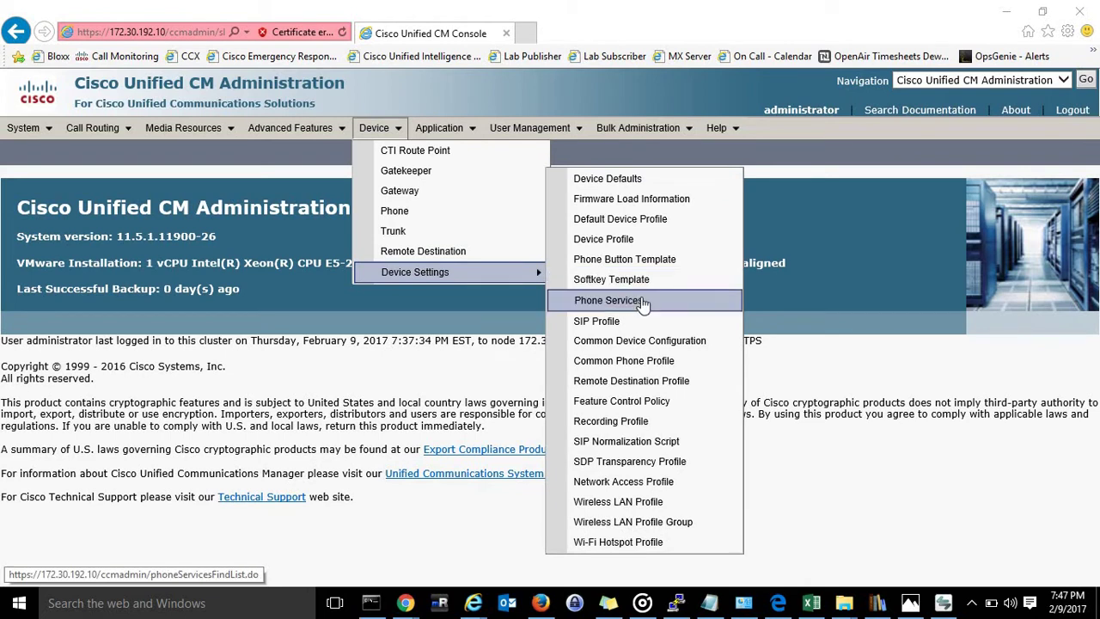
click(633, 244)
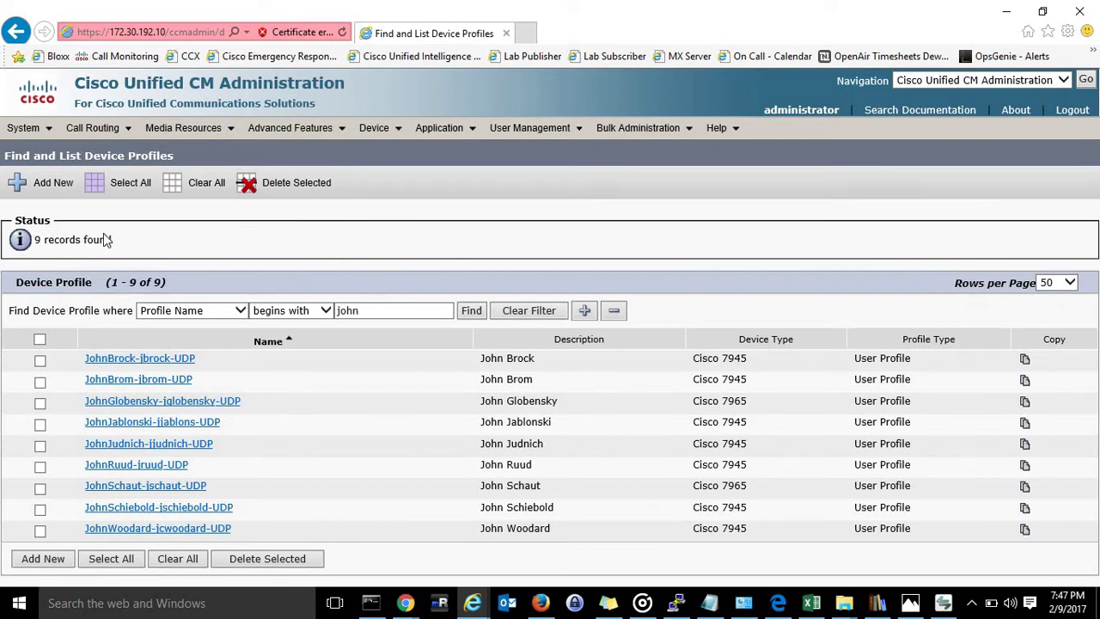
click(30, 194)
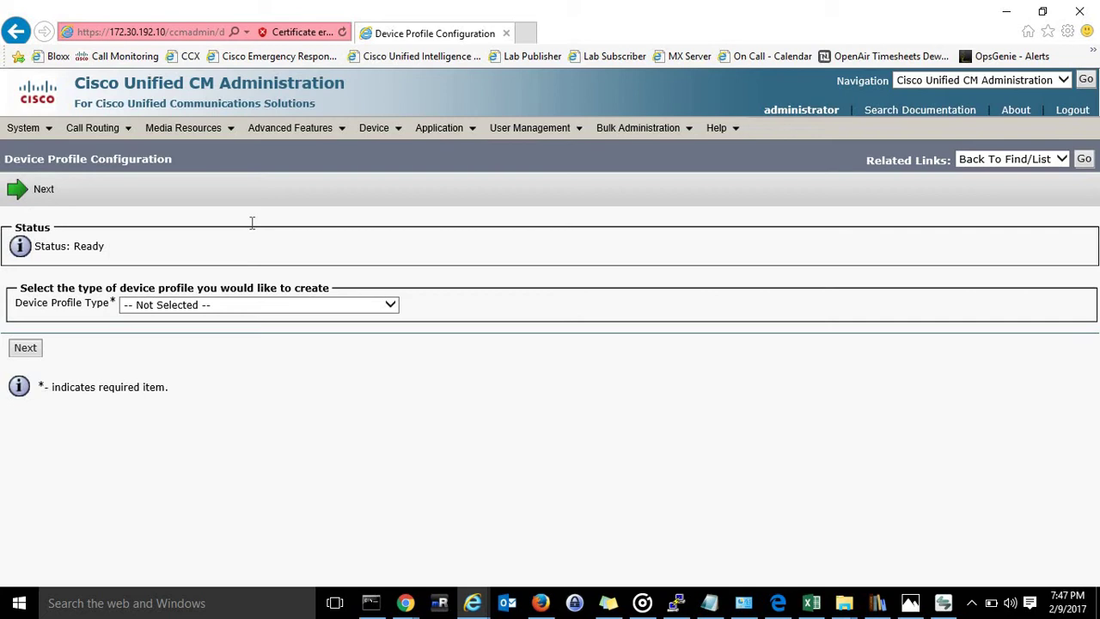
click(395, 307)
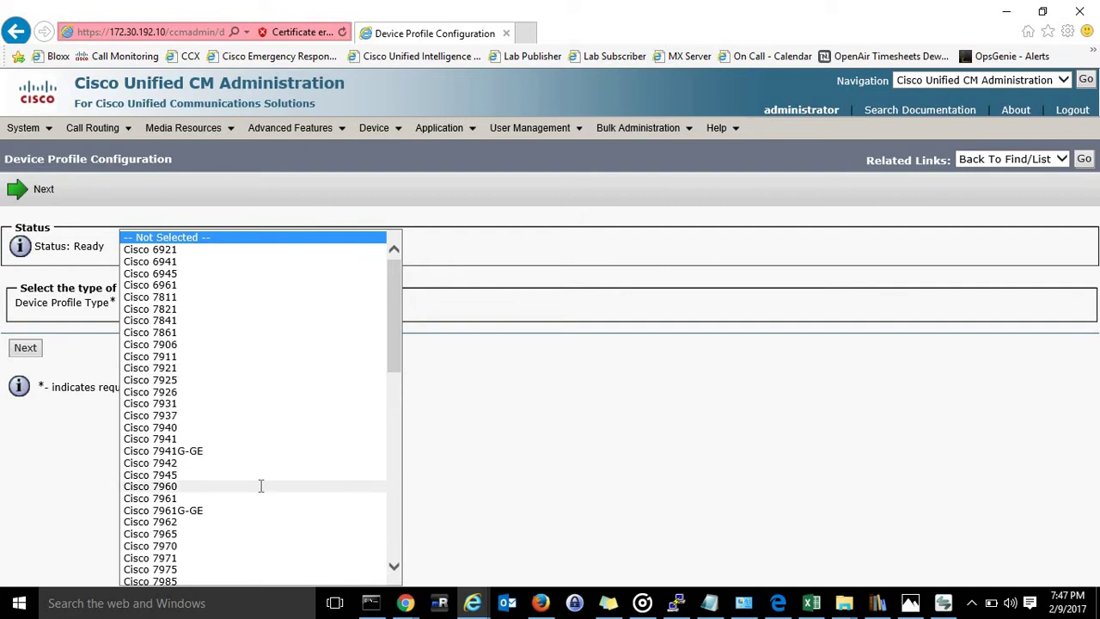
scroll(260, 486, down, 2)
scroll(260, 486, up, 1)
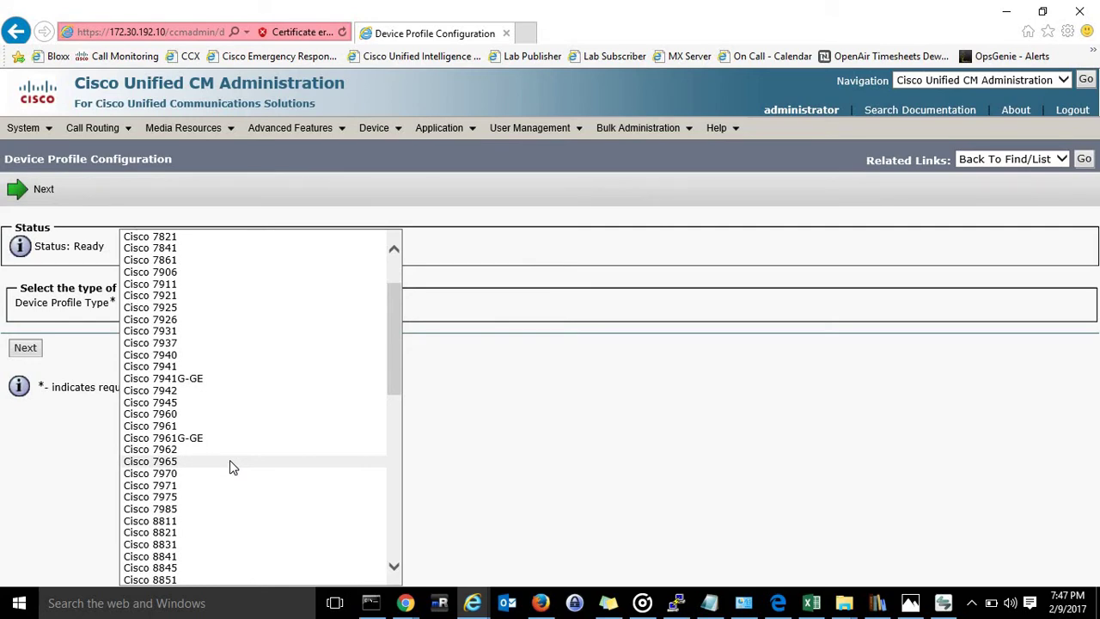
click(229, 463)
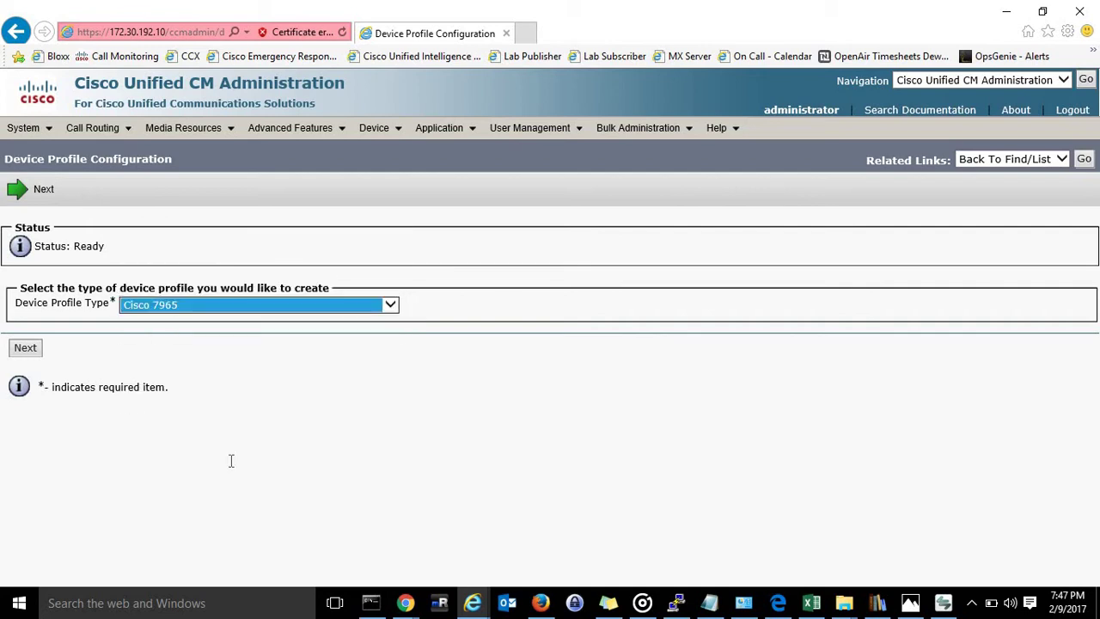
click(32, 351)
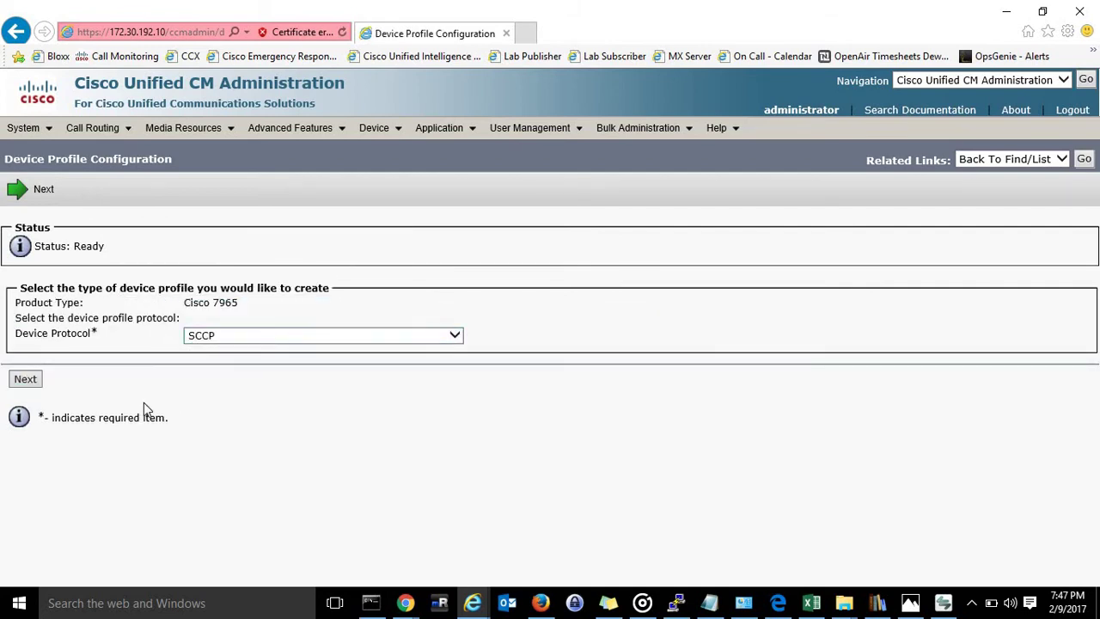
Name the profile 'johndoe-jdoe-UDP' and enter the user's full name as its description.
click(26, 381)
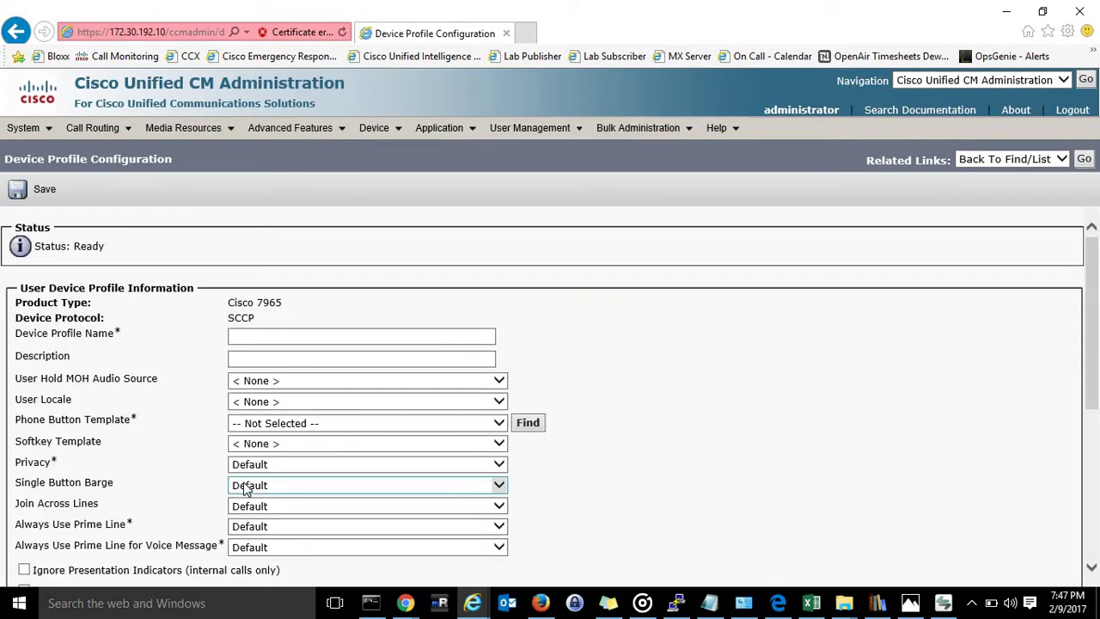
click(263, 338)
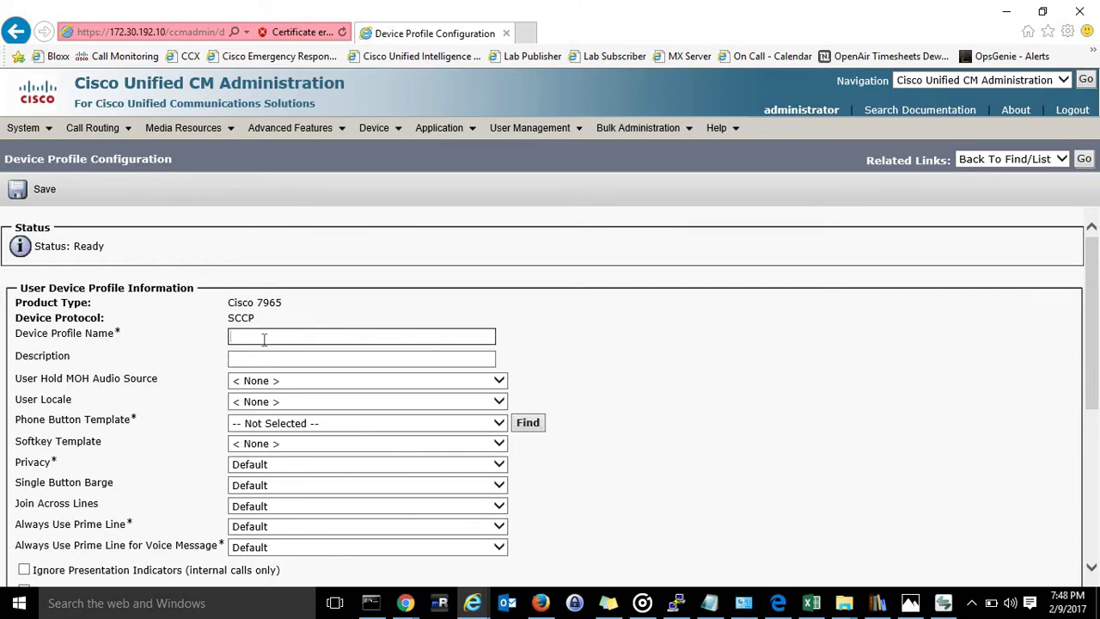
text(johndoe-jdoe-UDP)
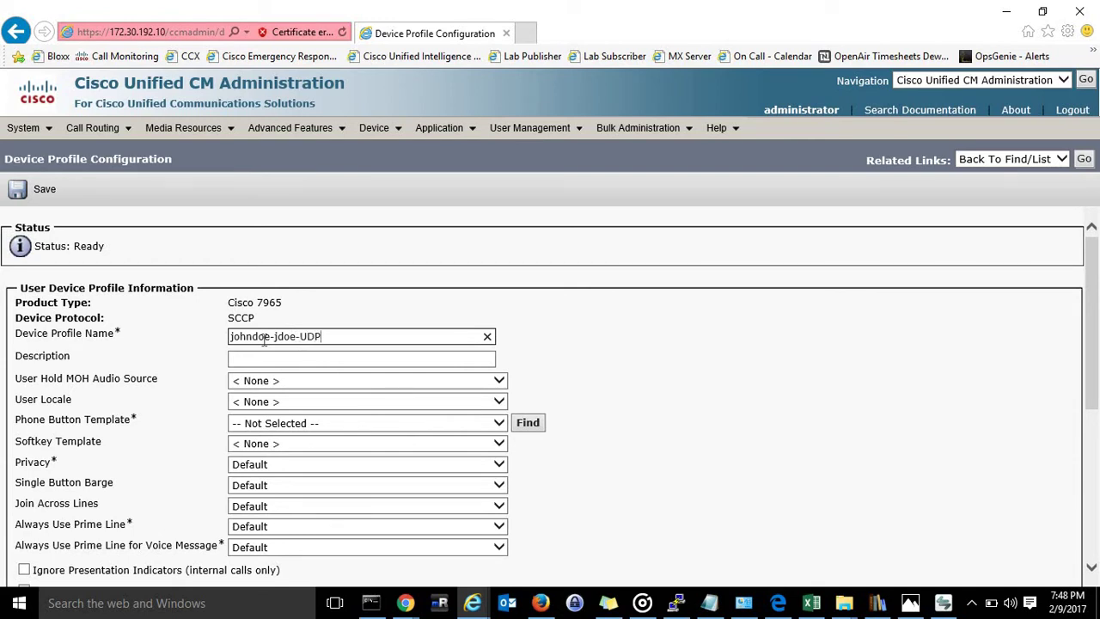
click(275, 355)
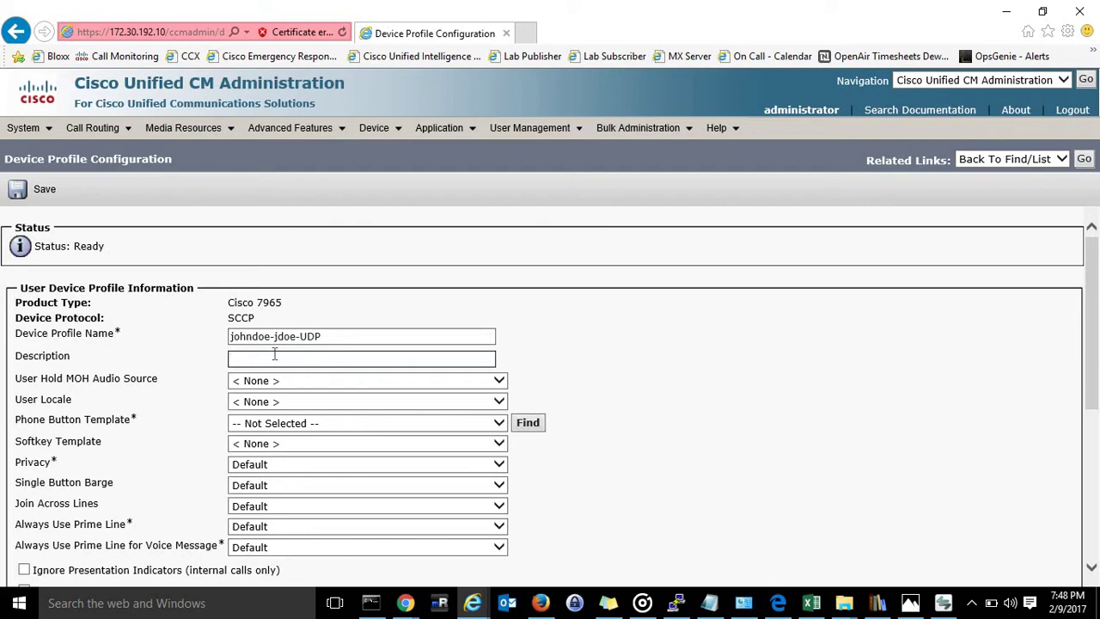
text(John Doe)
Choose the 7965 SCCP 2L 4SD phone button template.
scroll(563, 357, down, 1)
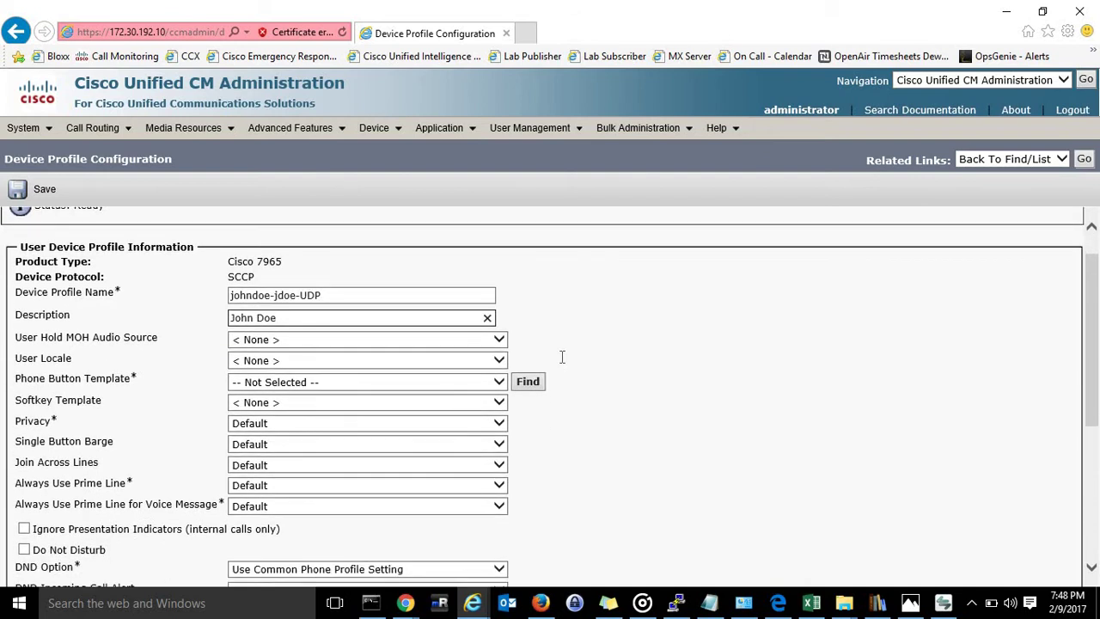
click(499, 387)
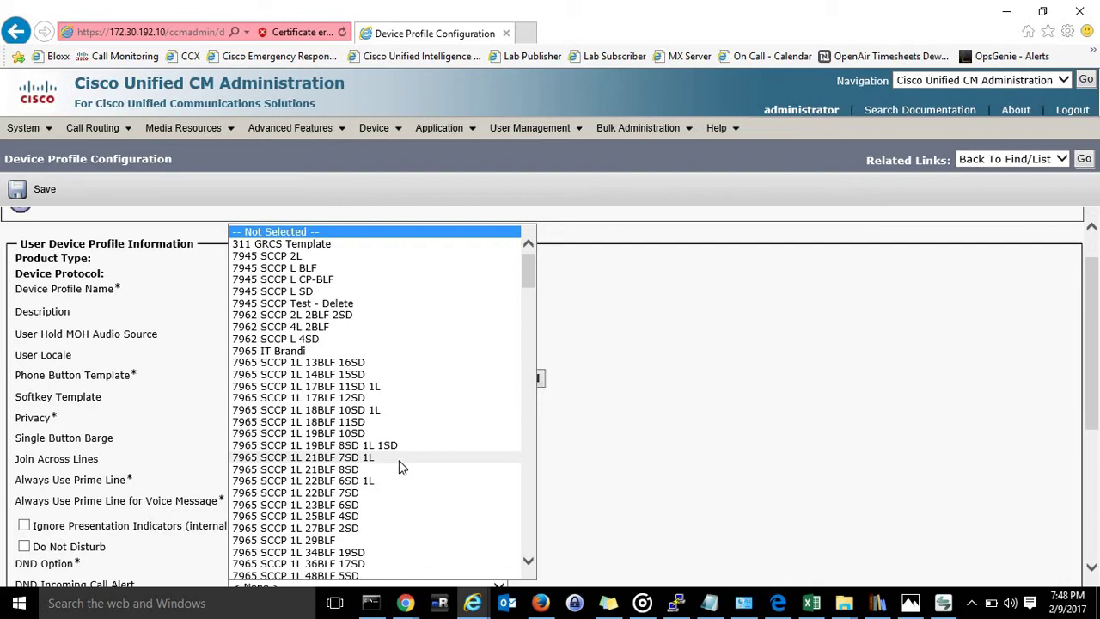
scroll(400, 467, down, 3)
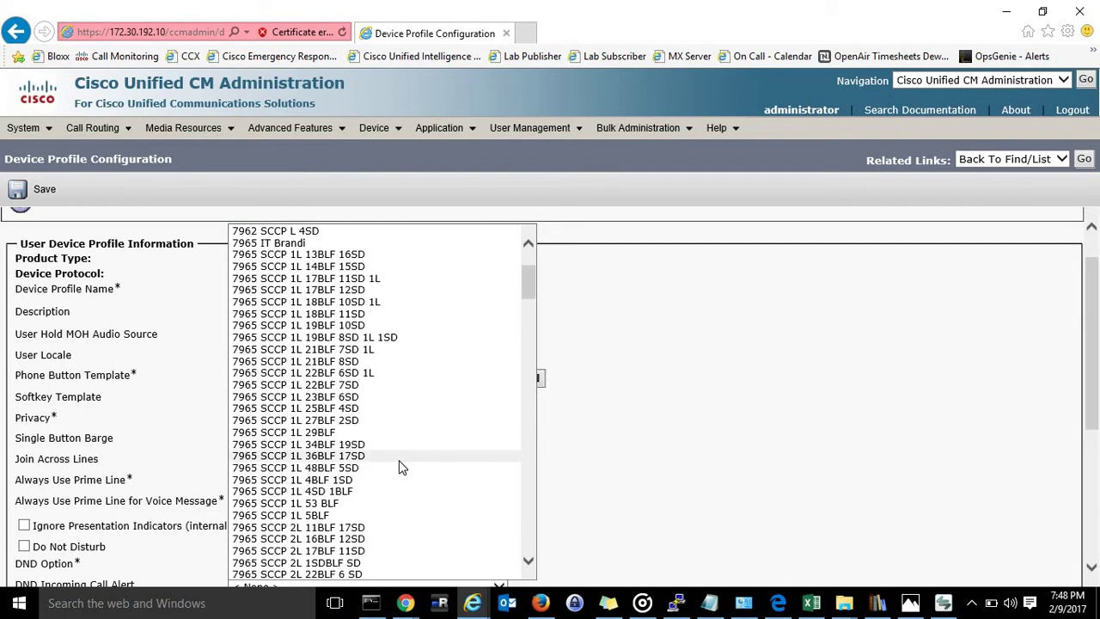
scroll(400, 466, down, 1)
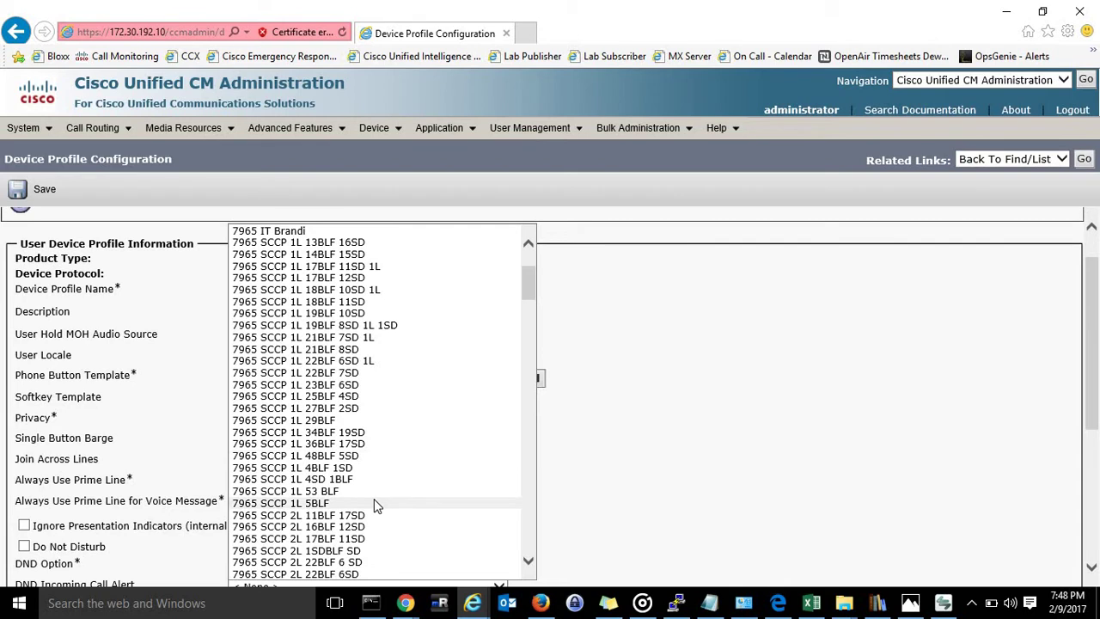
scroll(375, 505, down, 3)
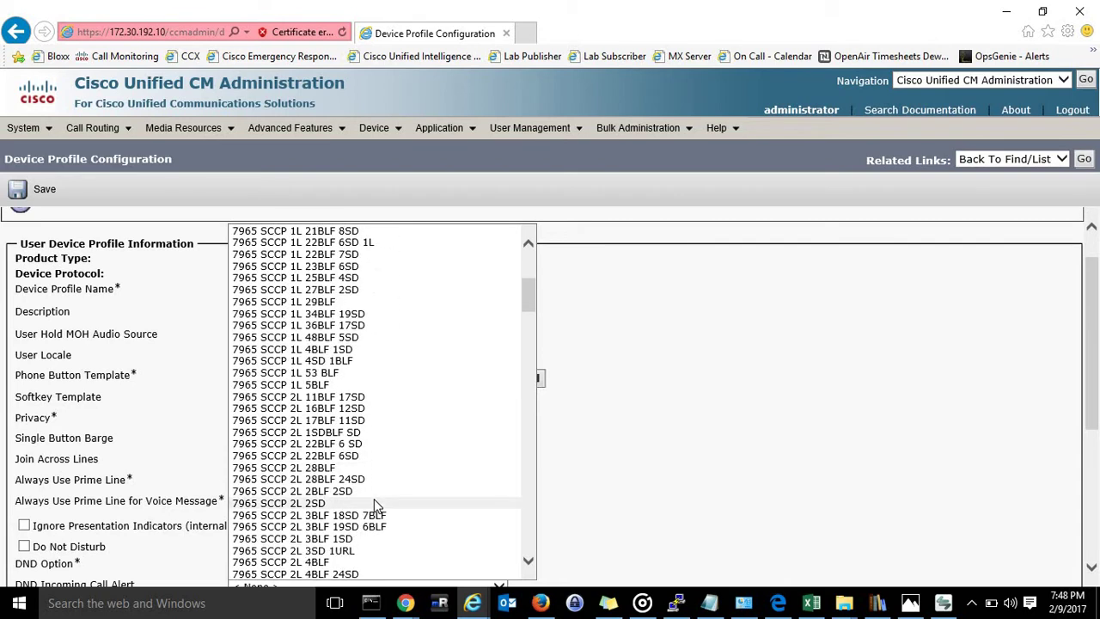
scroll(373, 506, down, 2)
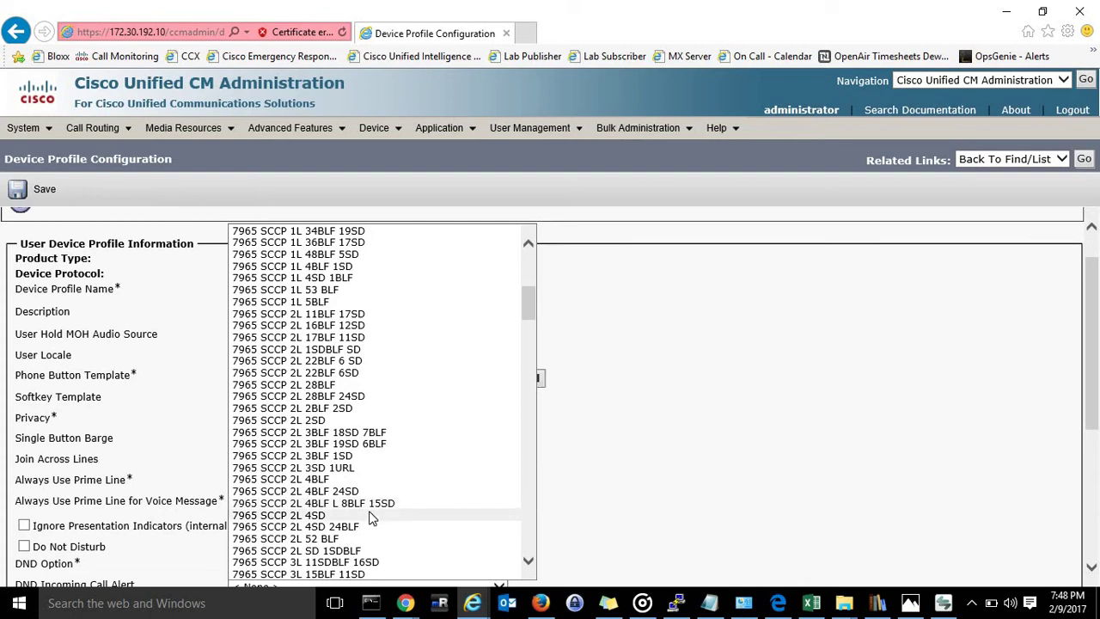
click(376, 516)
click(662, 402)
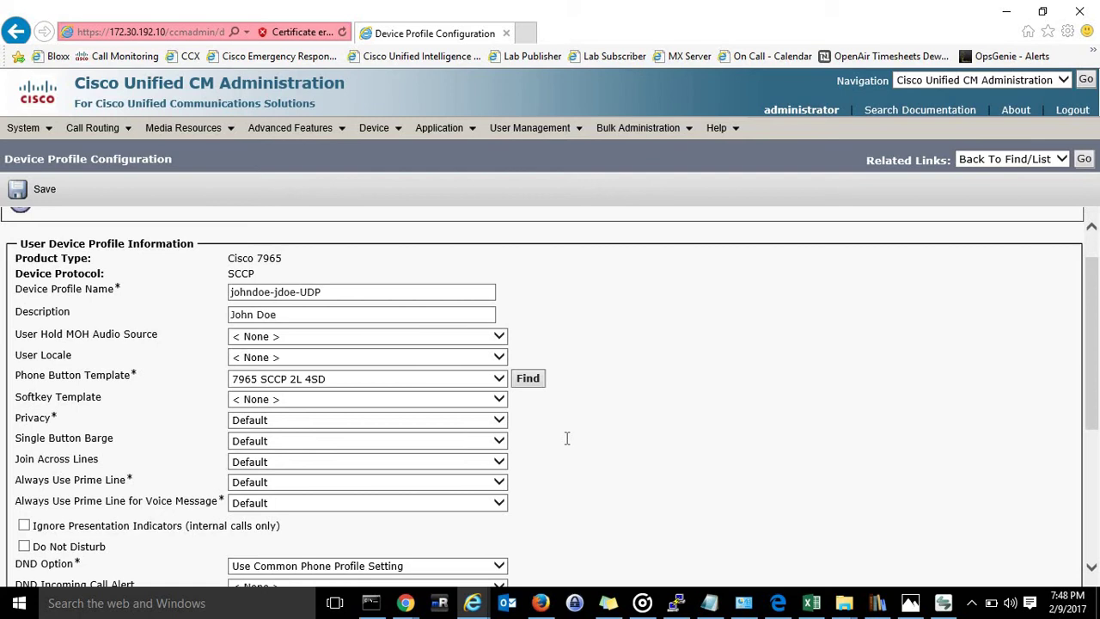
scroll(567, 438, down, 5)
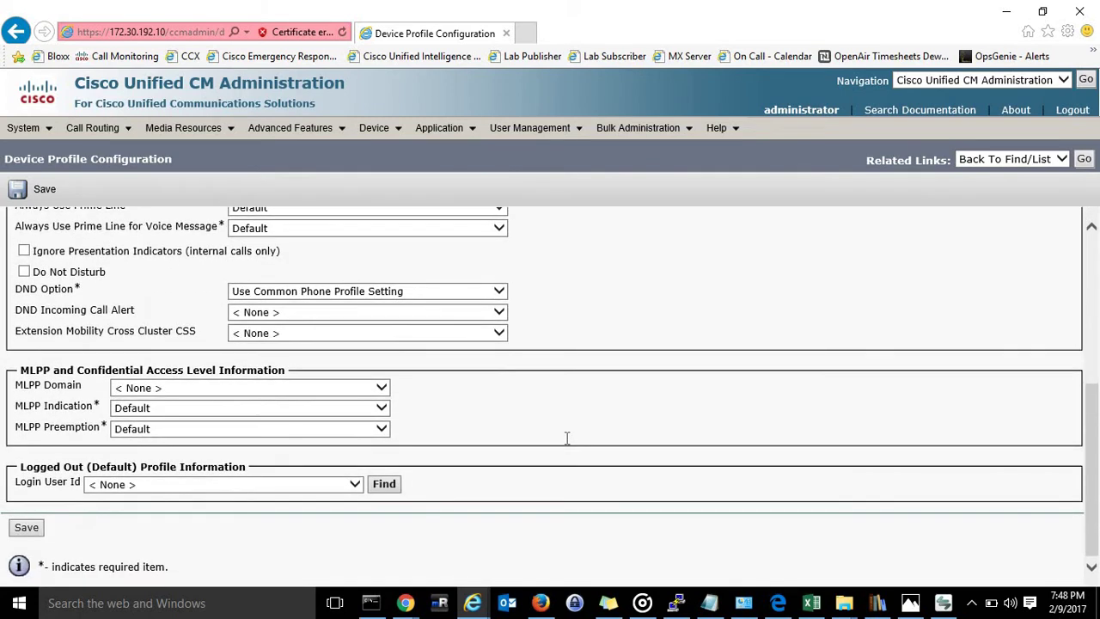
scroll(567, 439, up, 4)
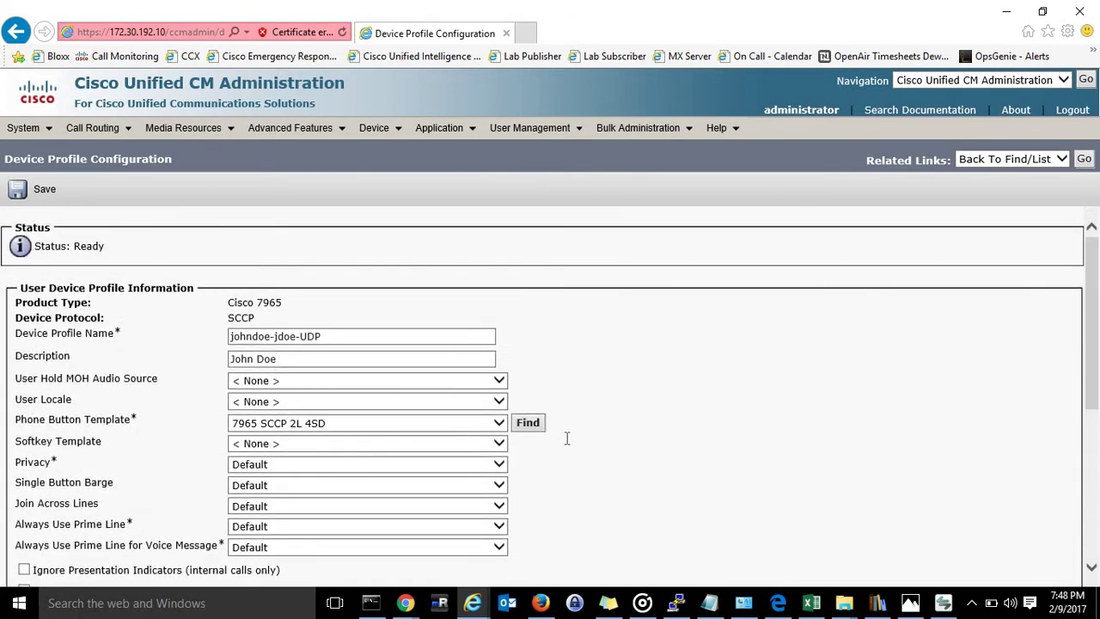
Save the device profile, which then lists two lines and four speed-dial slots.
click(39, 190)
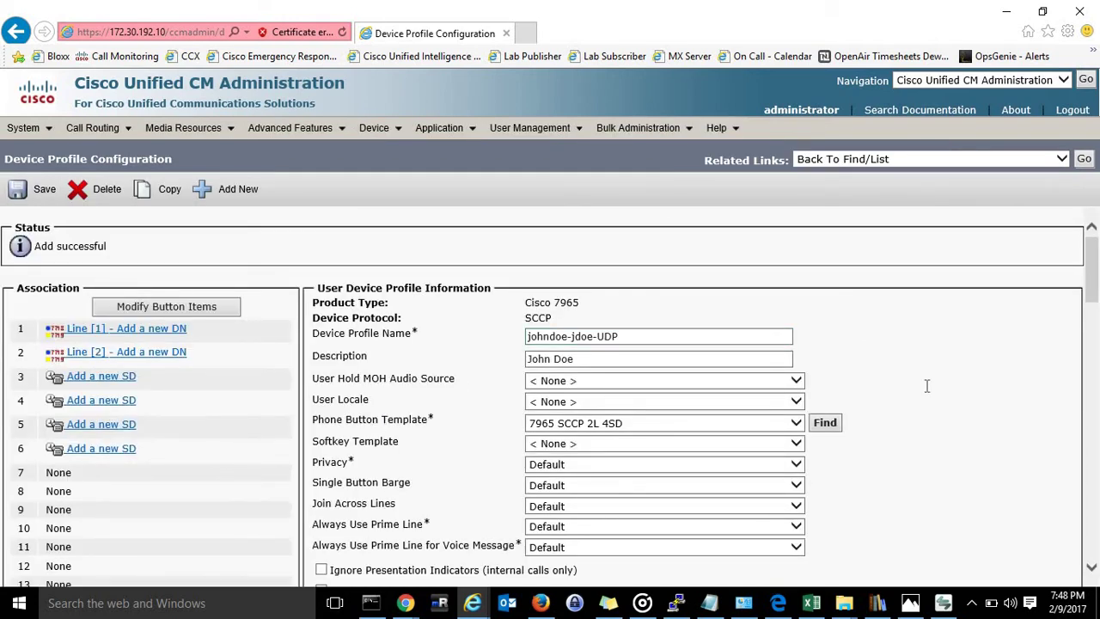
scroll(927, 386, down, 5)
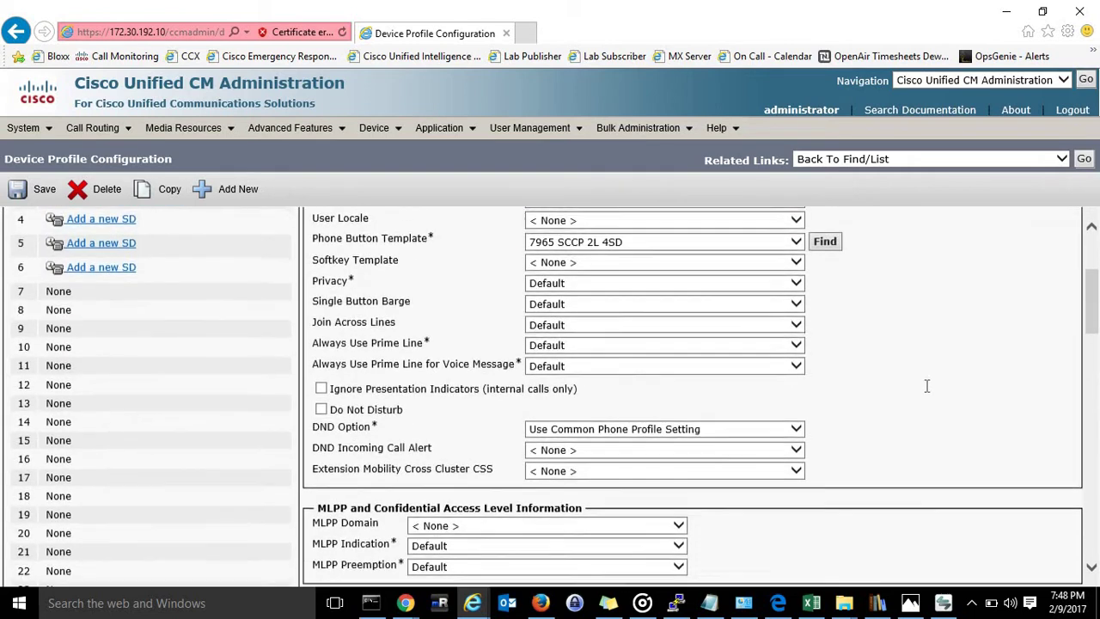
scroll(926, 386, up, 5)
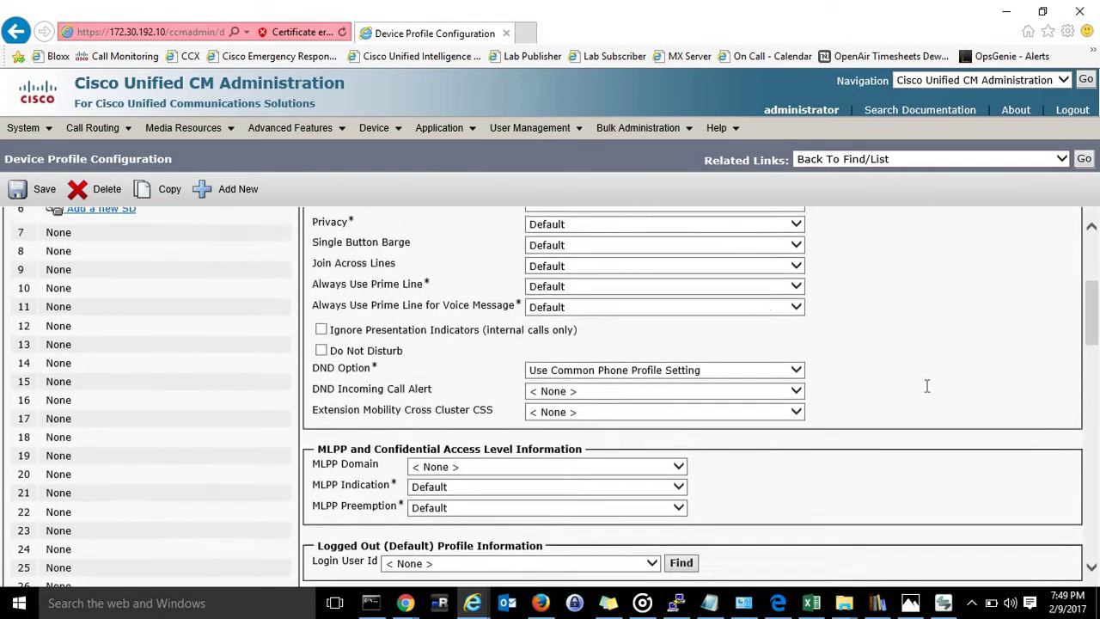
scroll(927, 386, up, 1)
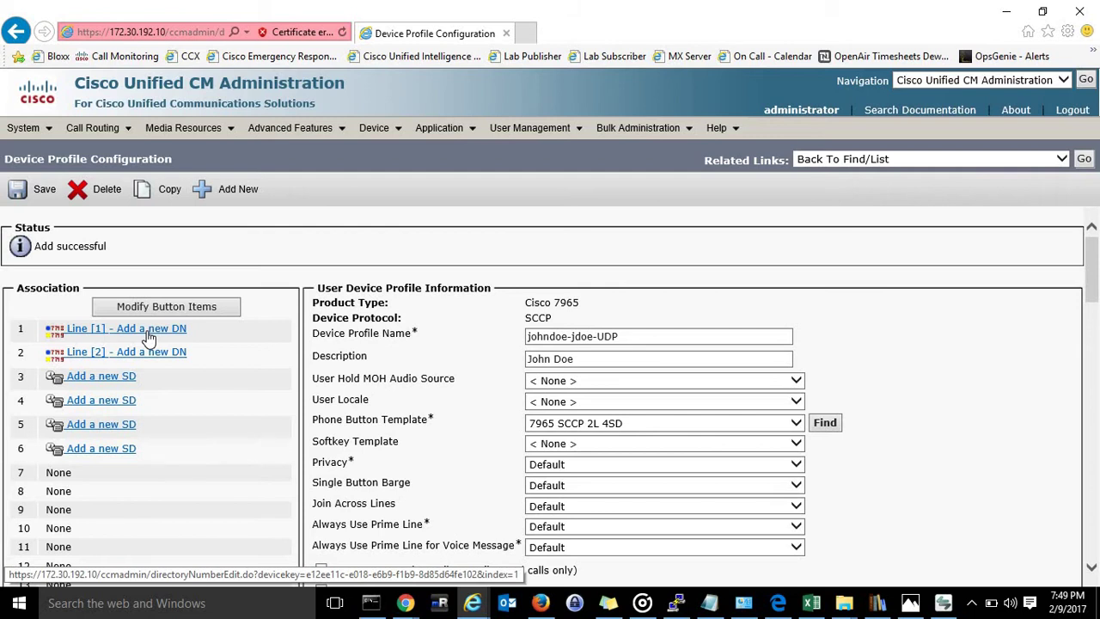
Give line 1 directory number 1234 in the Cluster DN Presence Allowed partition, then reach Line 1 on Device.
click(149, 335)
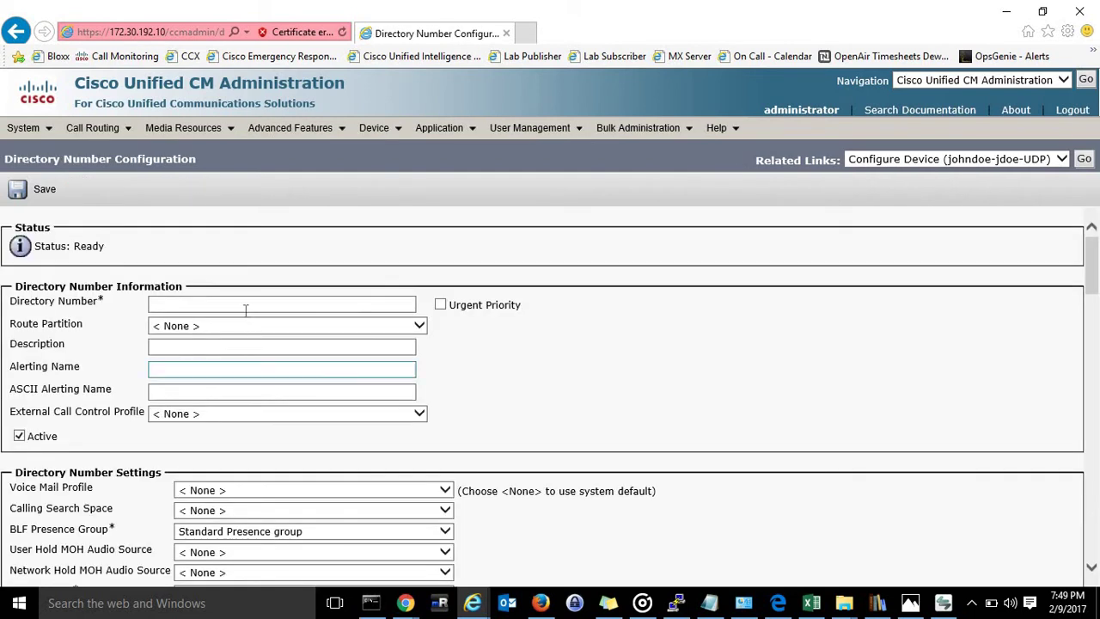
click(241, 303)
text(1)
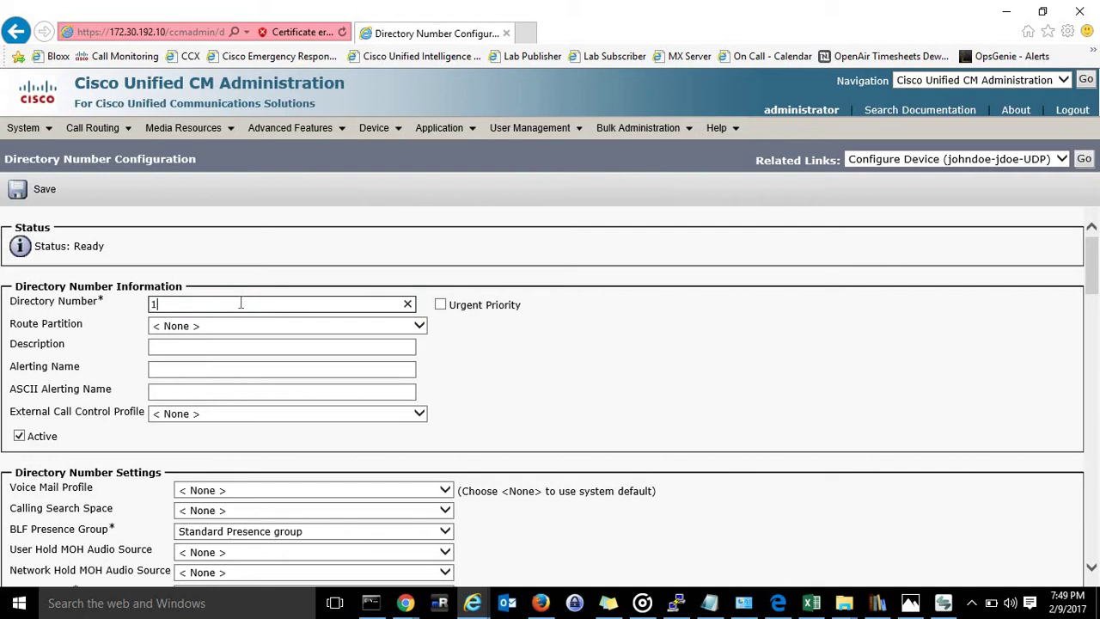
text(234)
click(627, 335)
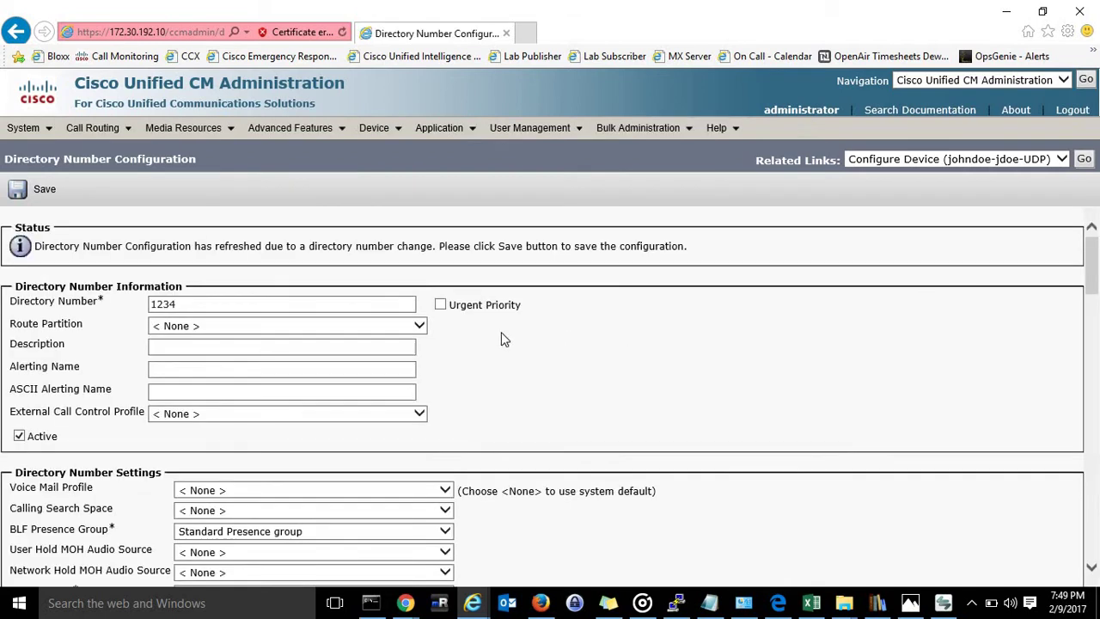
click(419, 325)
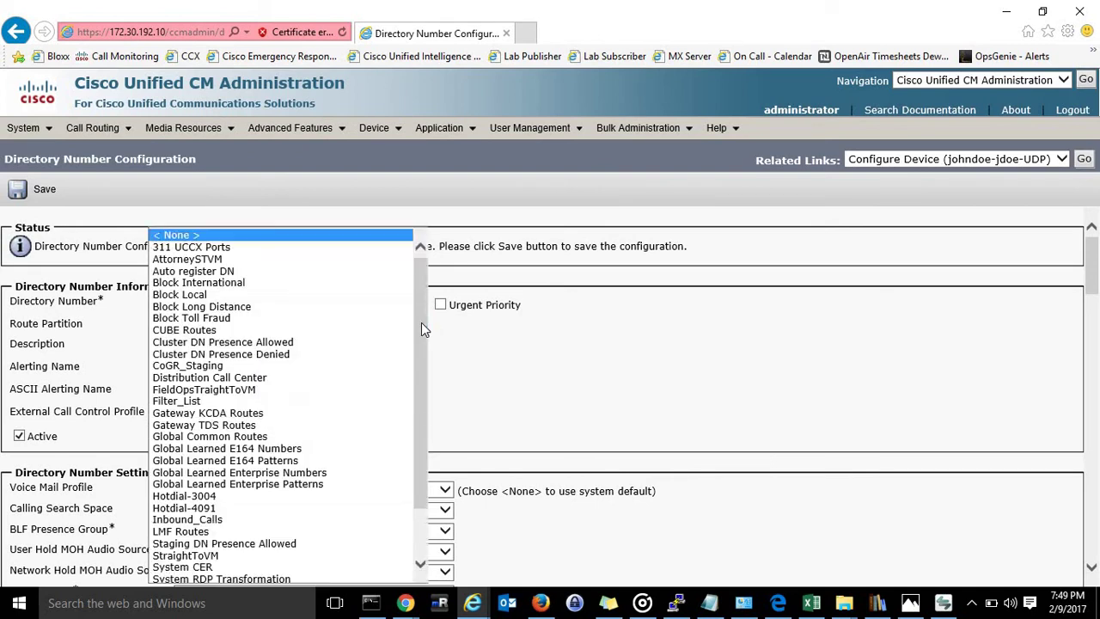
click(349, 342)
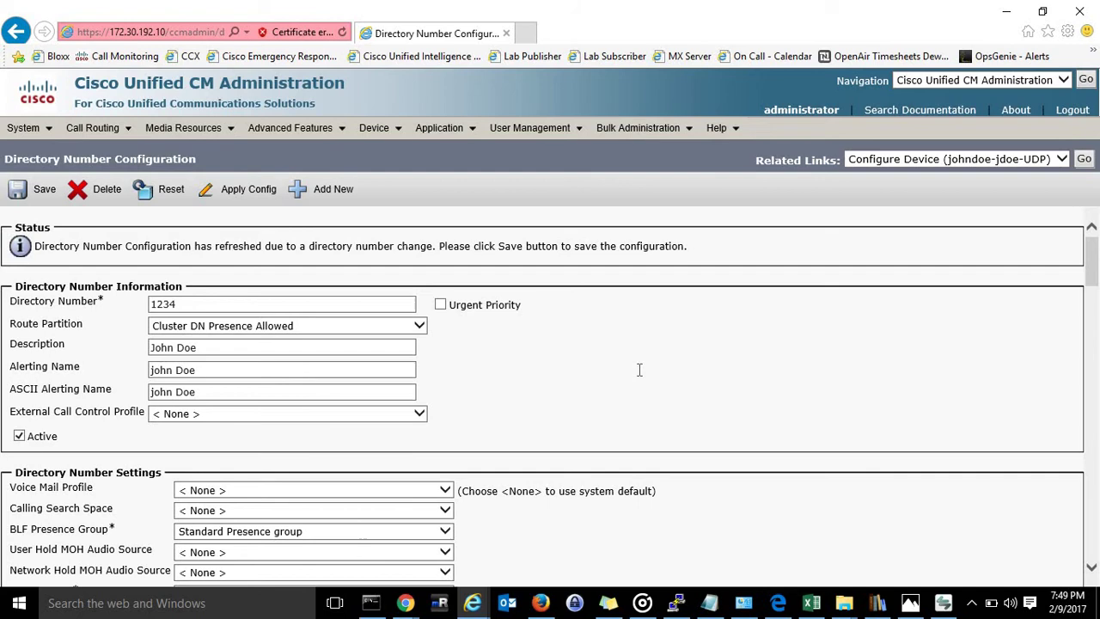
scroll(640, 370, down, 3)
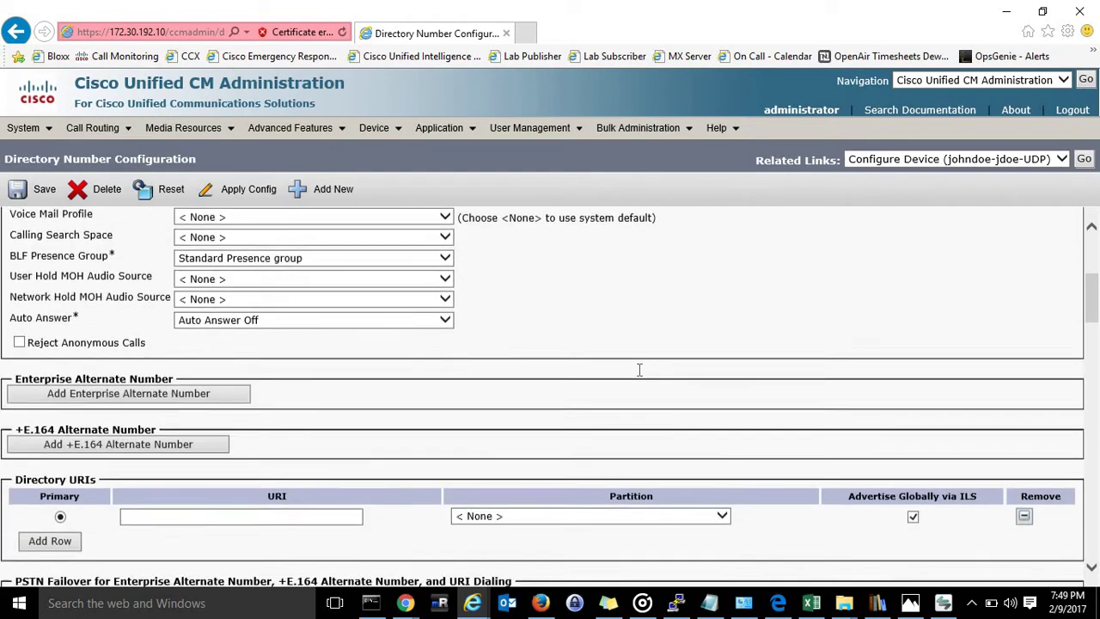
scroll(640, 370, down, 4)
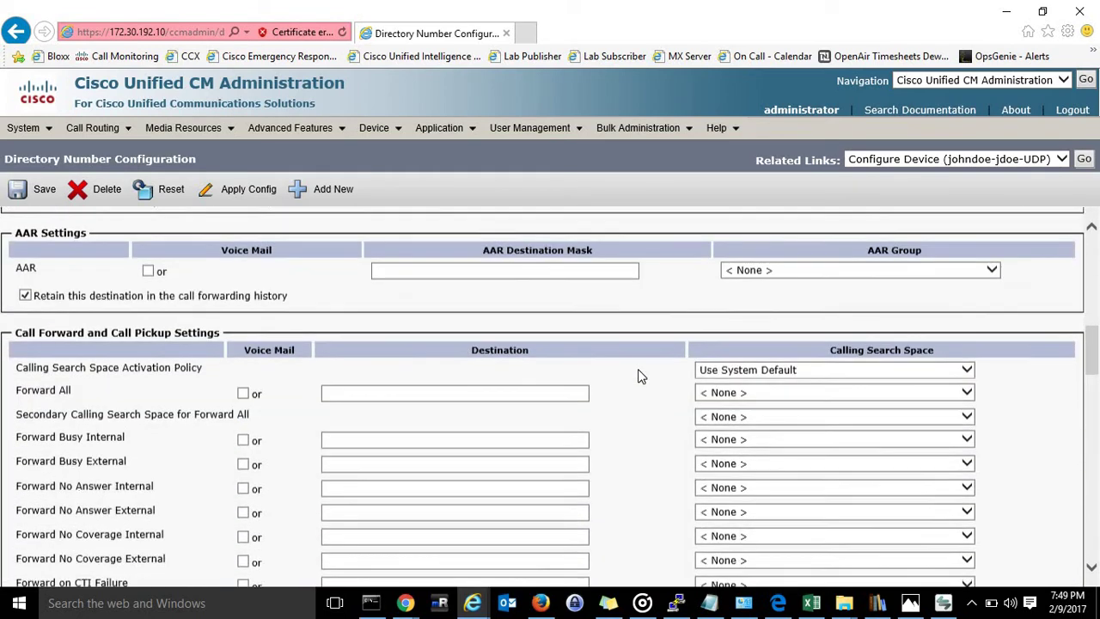
scroll(638, 369, down, 7)
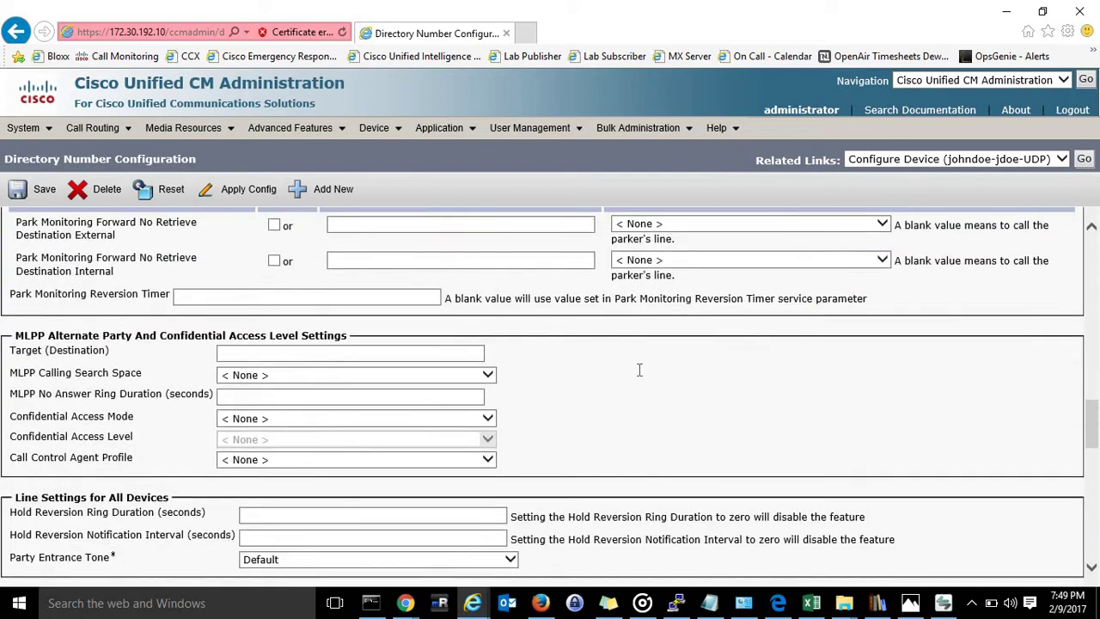
scroll(639, 369, down, 3)
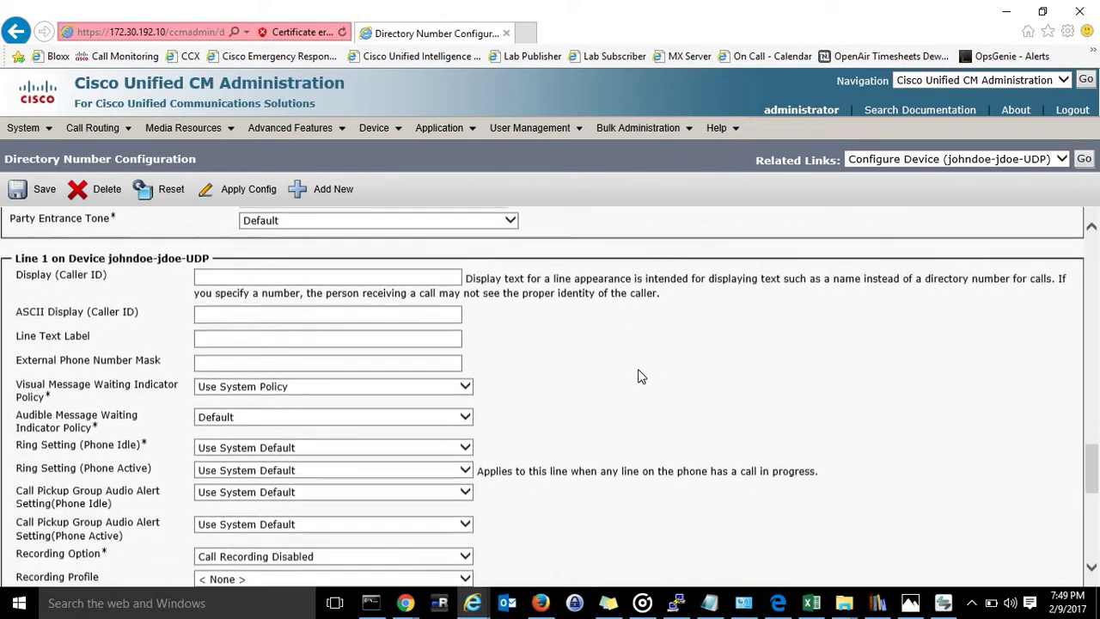
scroll(640, 376, down, 1)
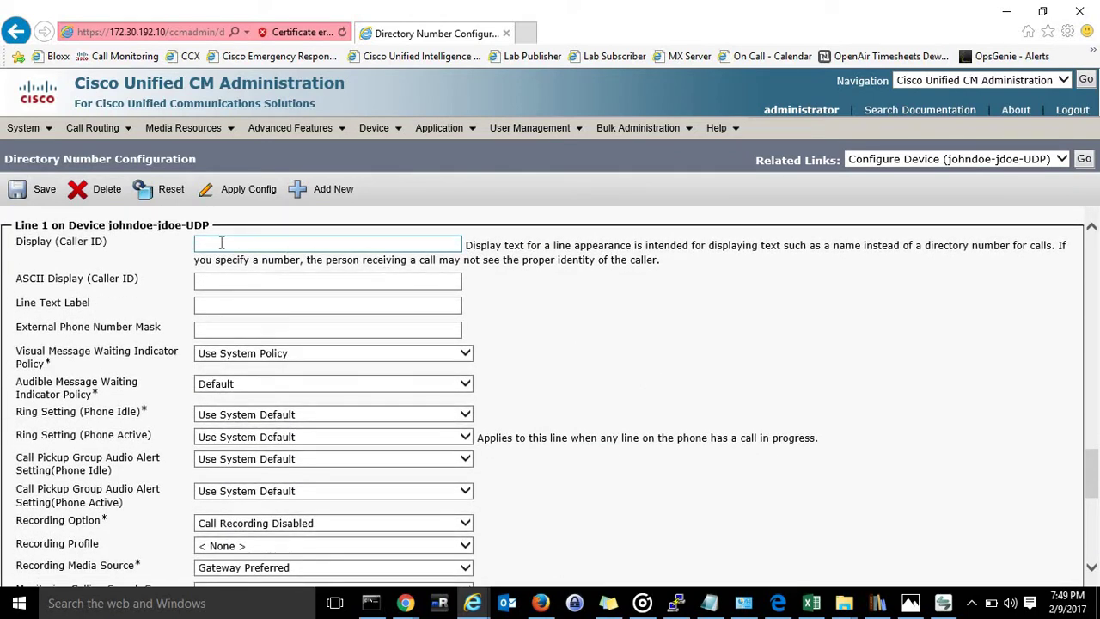
Enter the user's name as the caller-ID display and ASCII display names.
click(244, 248)
click(256, 244)
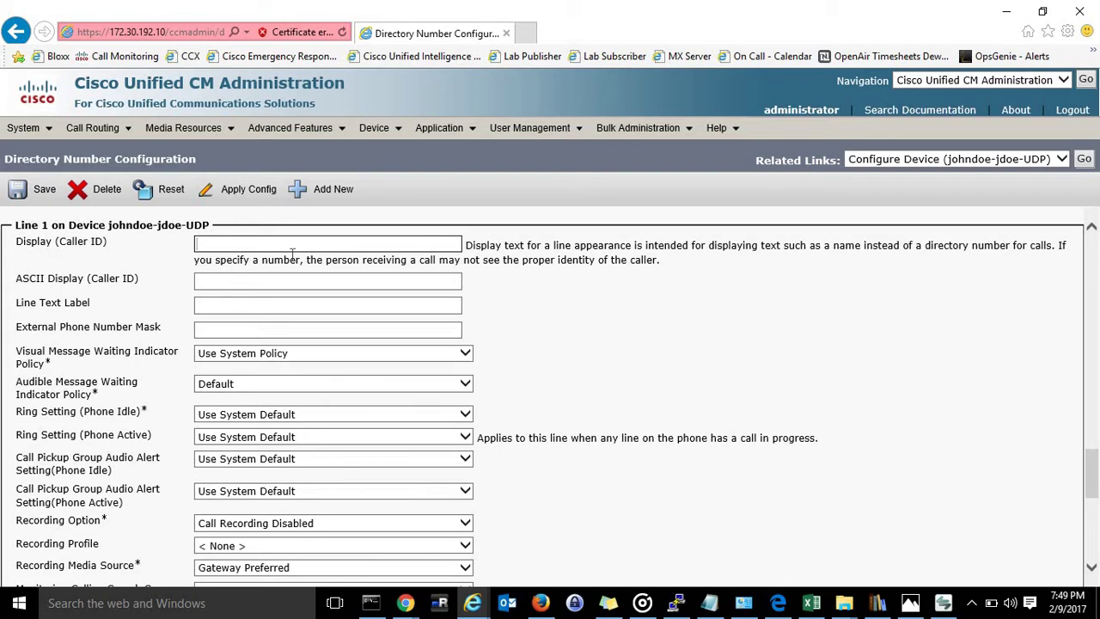
text(John Doe)
click(275, 283)
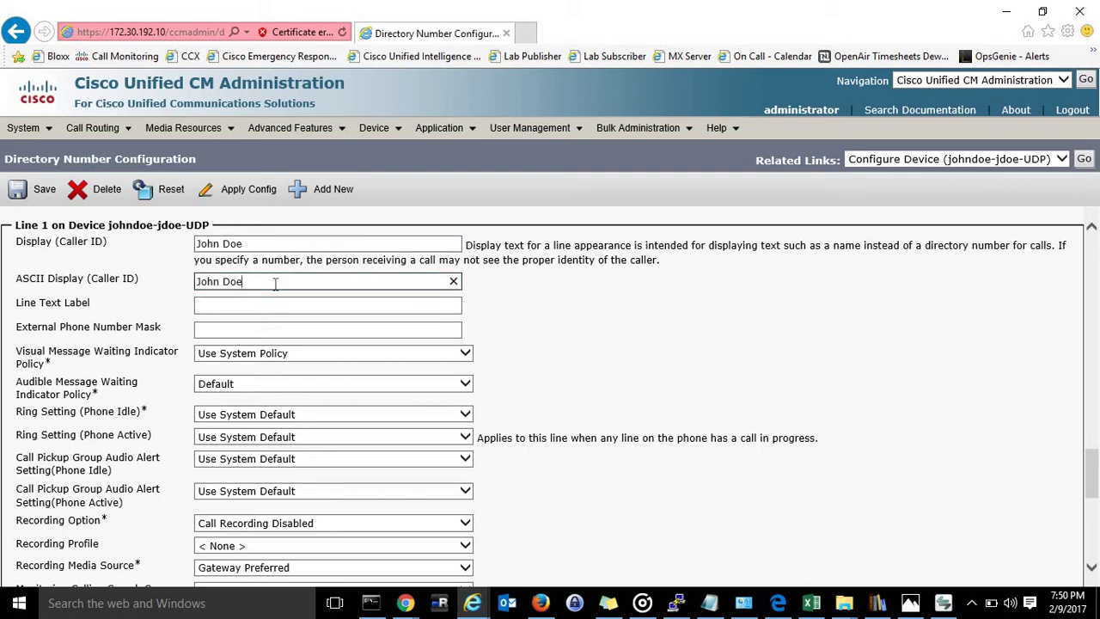
Set the line text label to the user's name plus 123, and the external phone number mask.
click(264, 308)
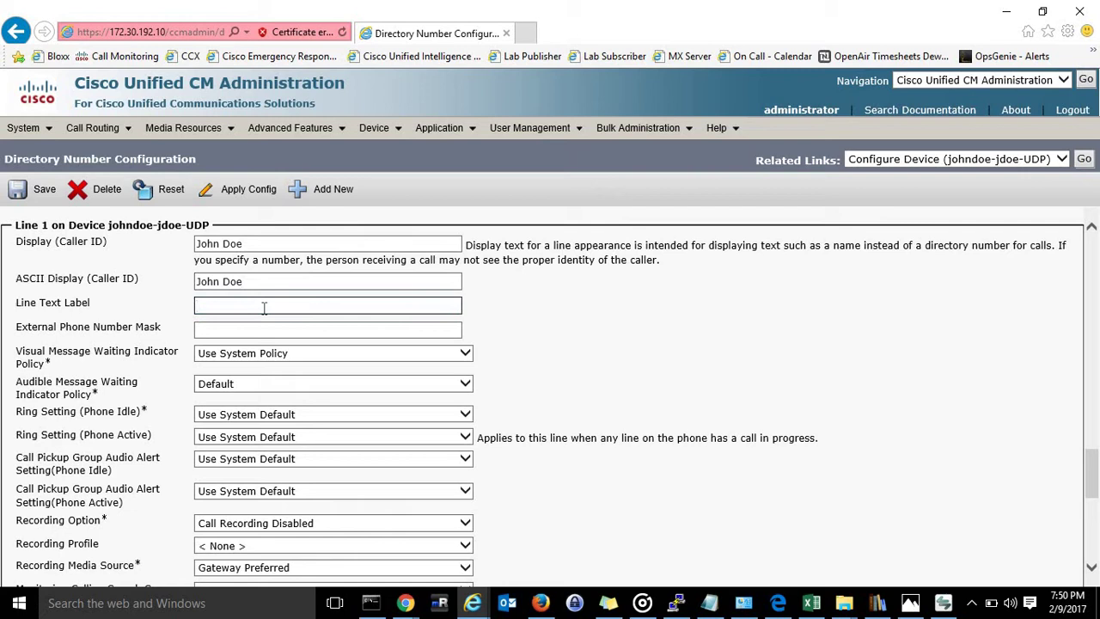
text(John Doe 1234)
click(257, 334)
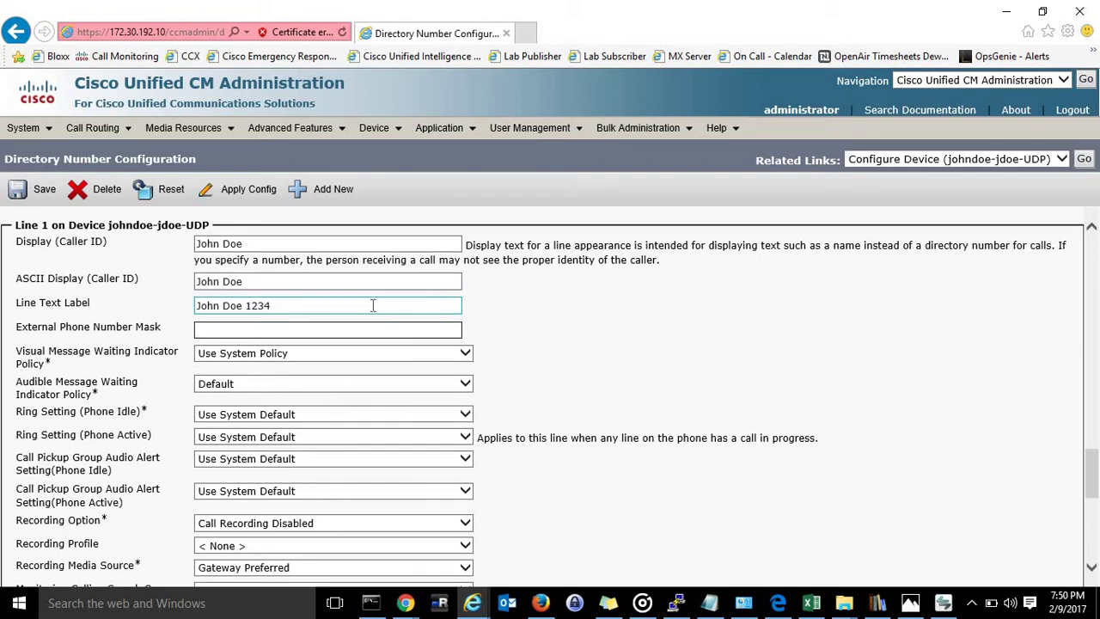
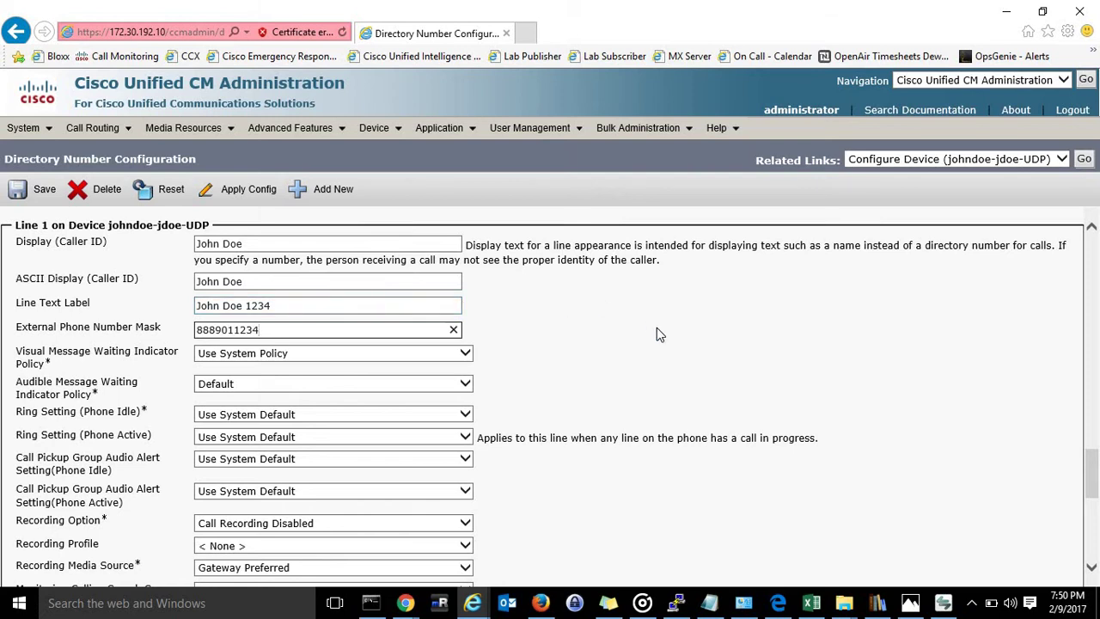
scroll(657, 327, down, 2)
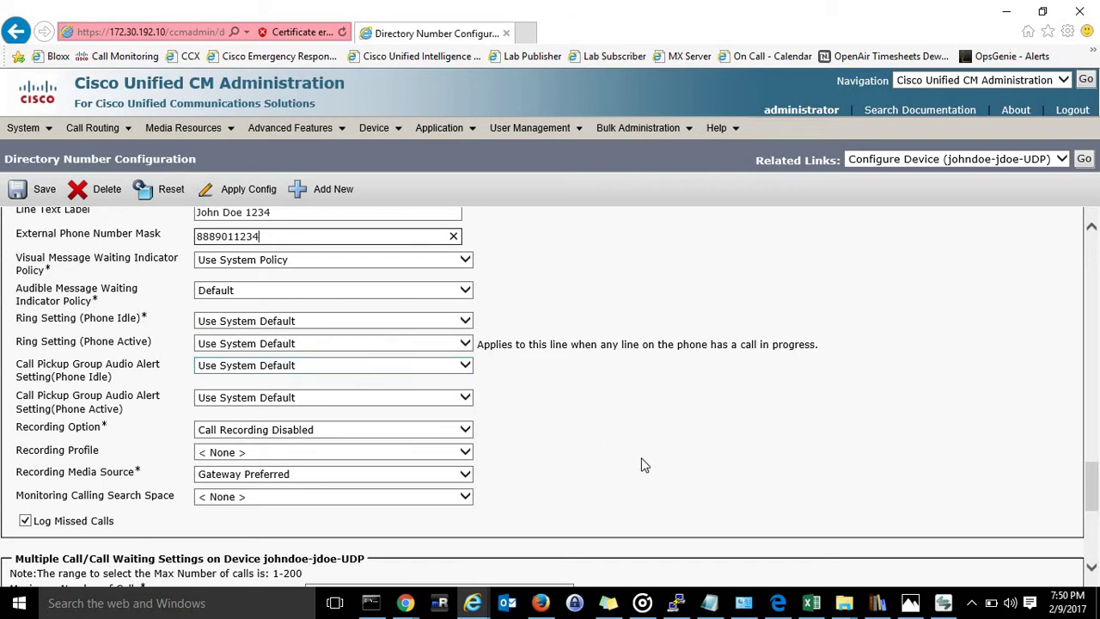
scroll(643, 460, down, 4)
scroll(643, 460, down, 3)
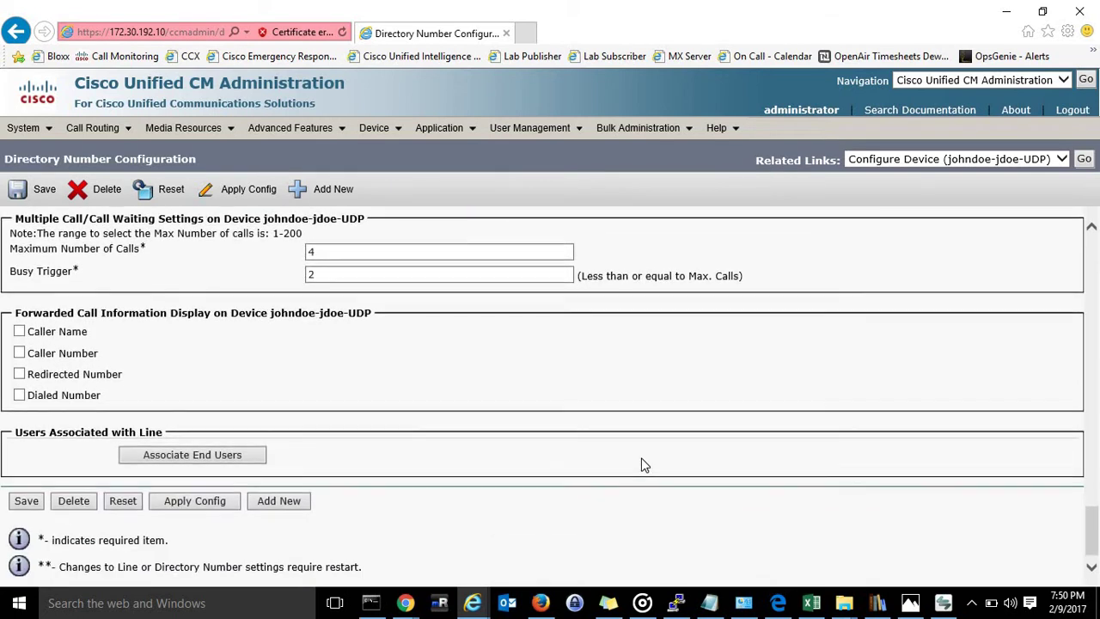
Save line 1's settings, then try Apply Config and dismiss the no-associated-devices notice.
click(26, 506)
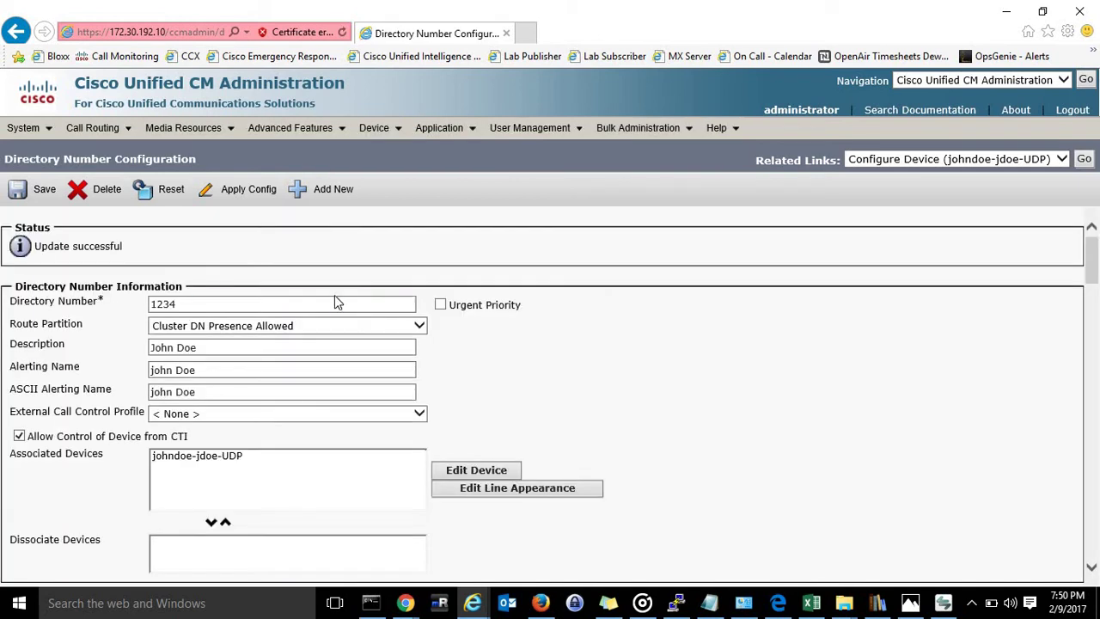
click(211, 196)
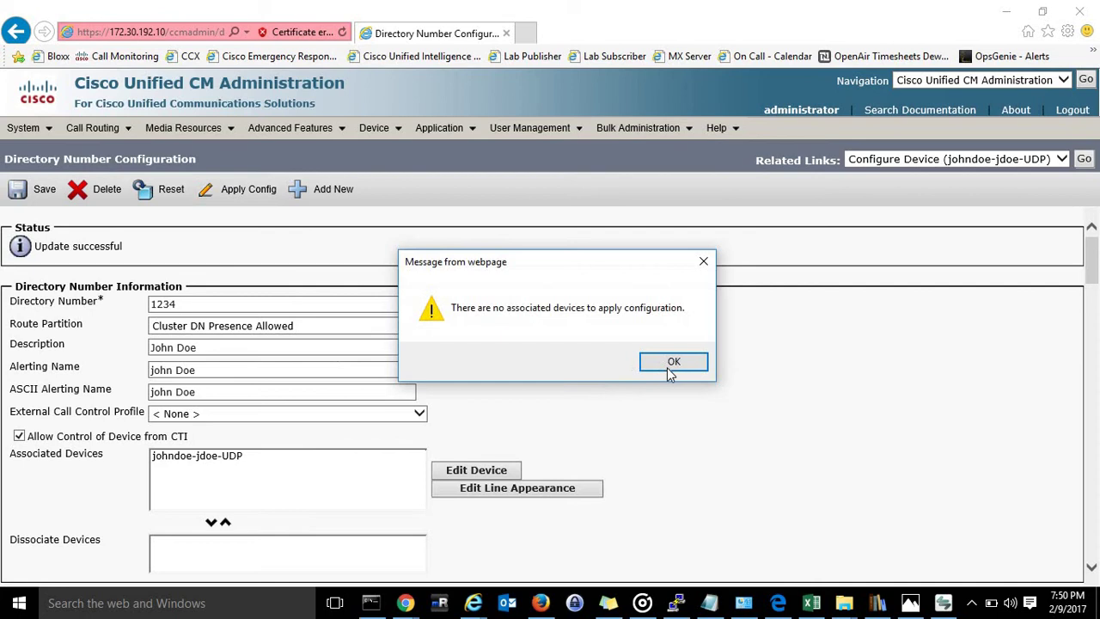
click(672, 368)
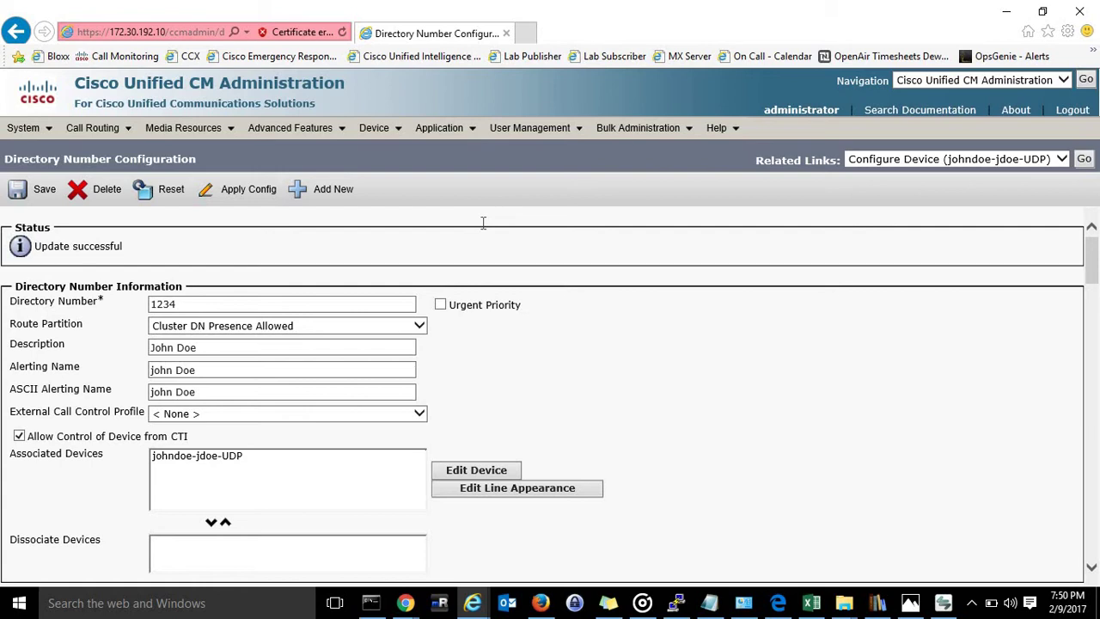
Find the end users and open the local user's configuration record.
mouse_move(532, 131)
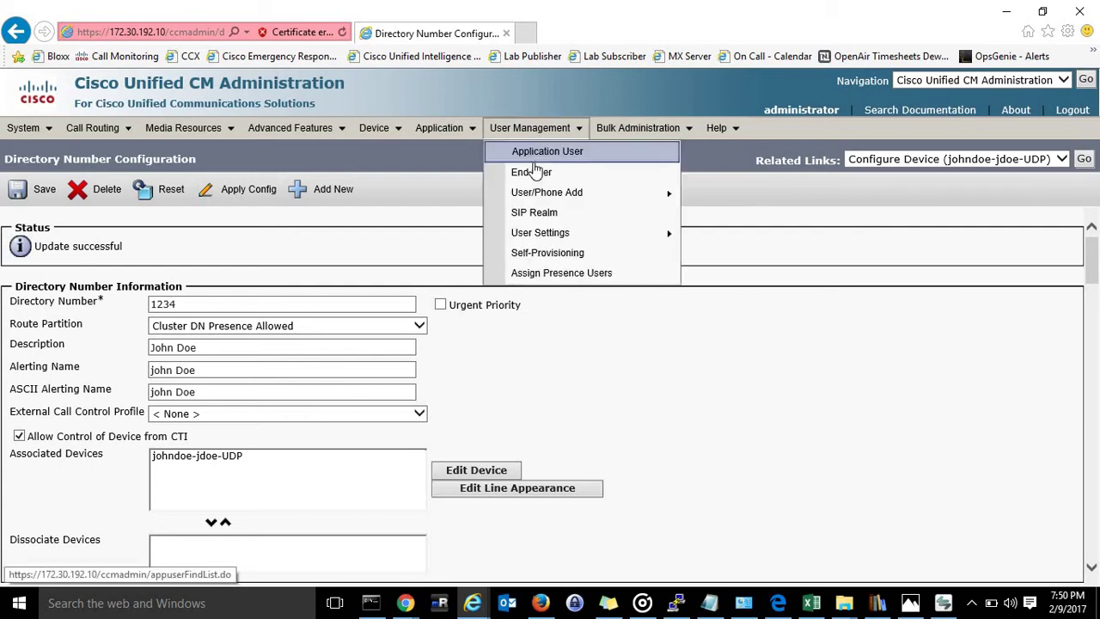
click(534, 173)
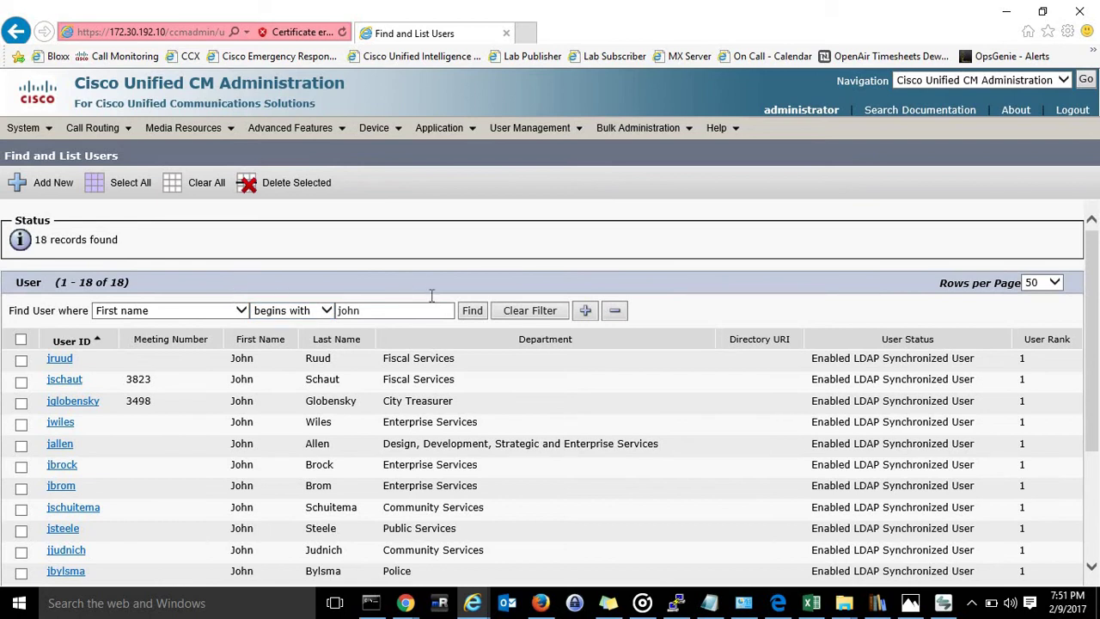
click(470, 311)
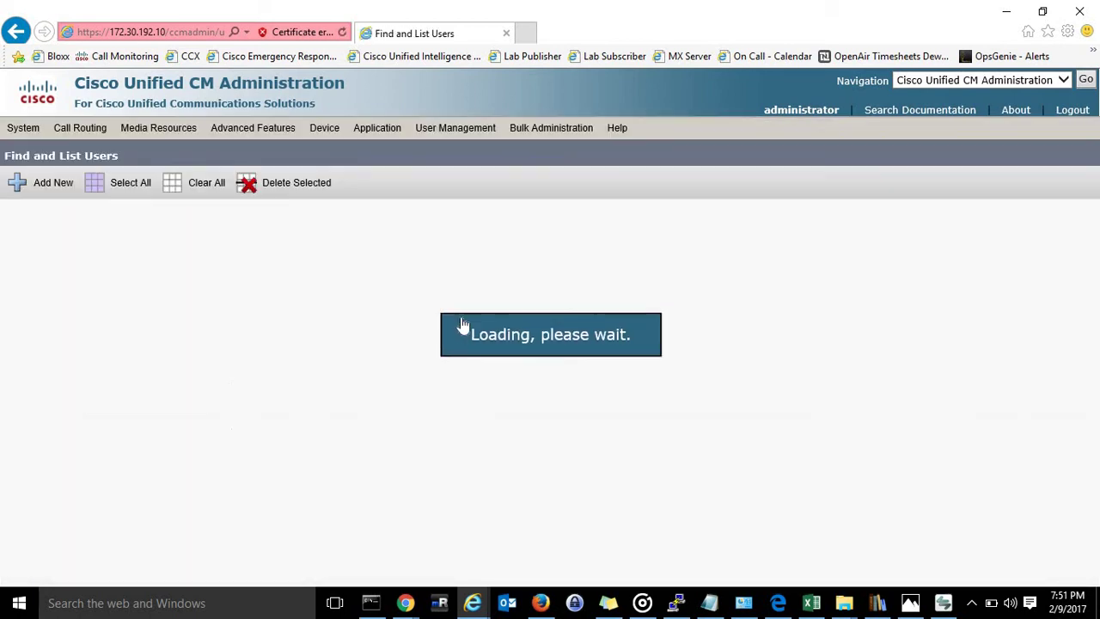
scroll(204, 455, down, 3)
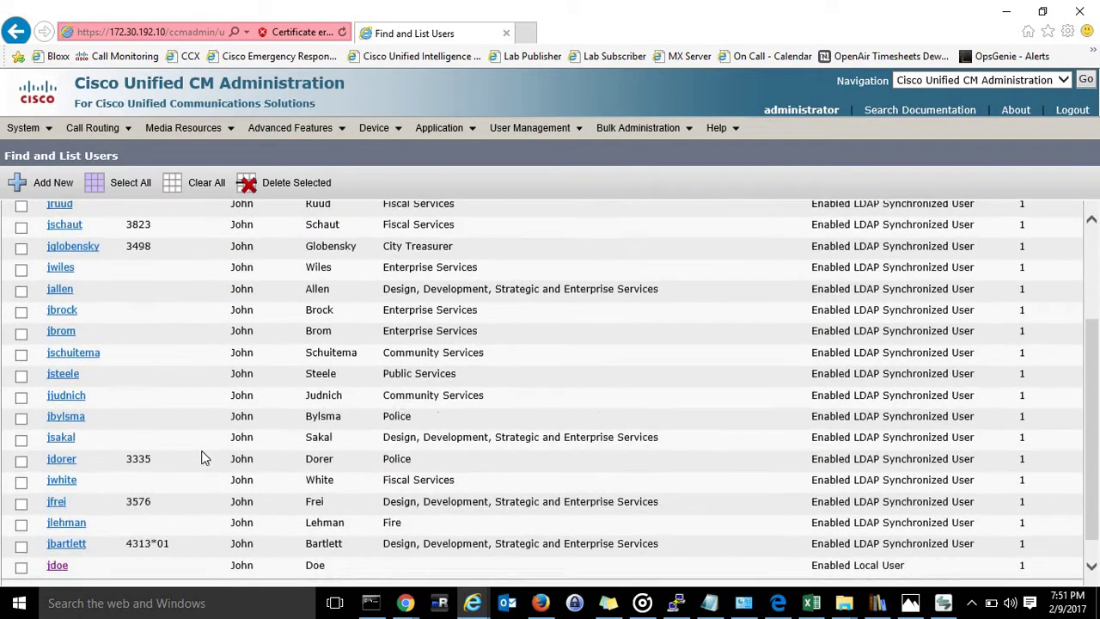
click(57, 540)
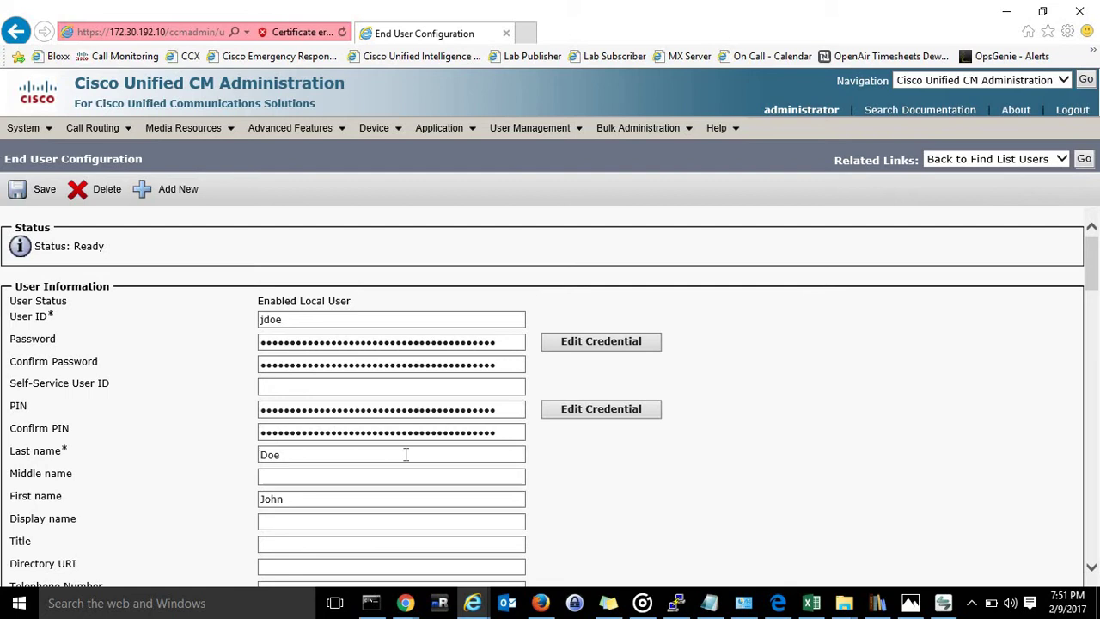
Replace PIN and Confirm PIN with a new PIN and save the user.
click(508, 413)
scroll(730, 414, down, 1)
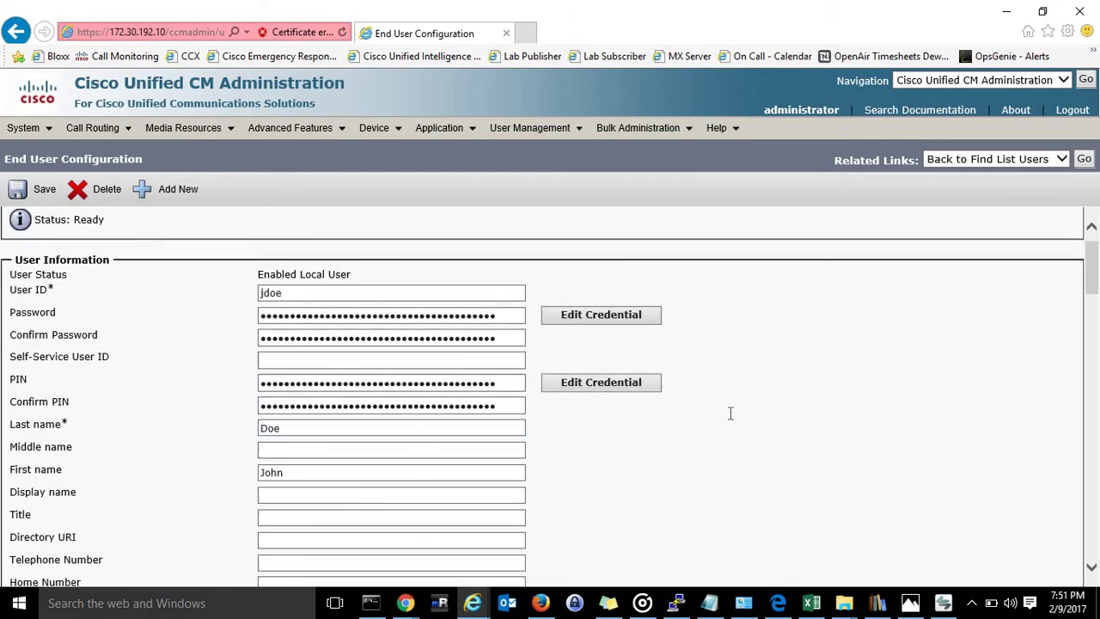
drag(504, 384, 311, 344)
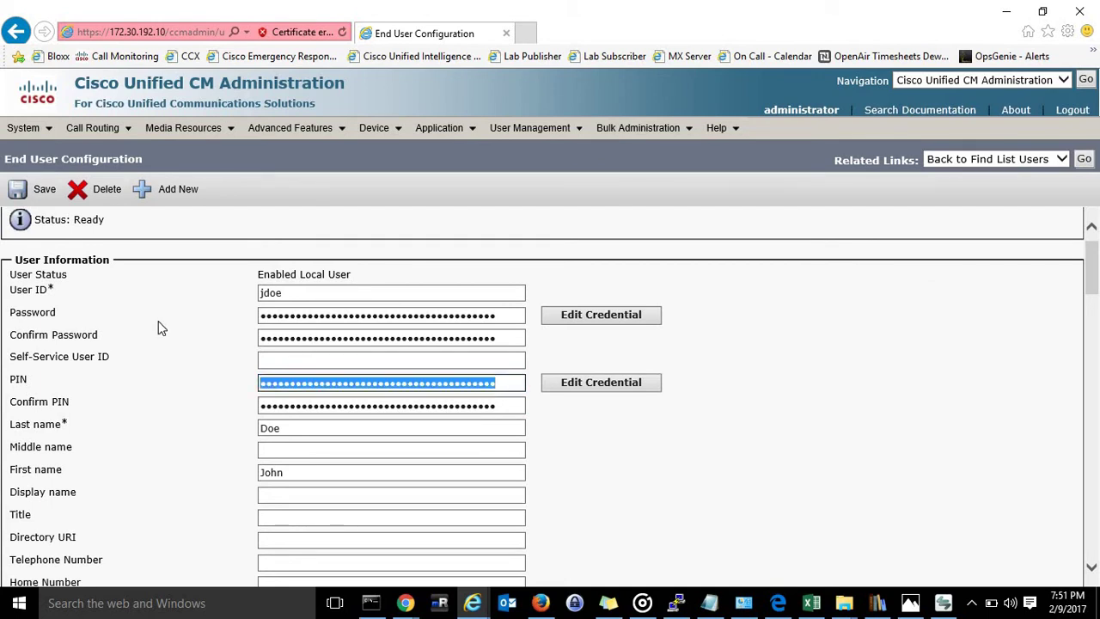
text(123456)
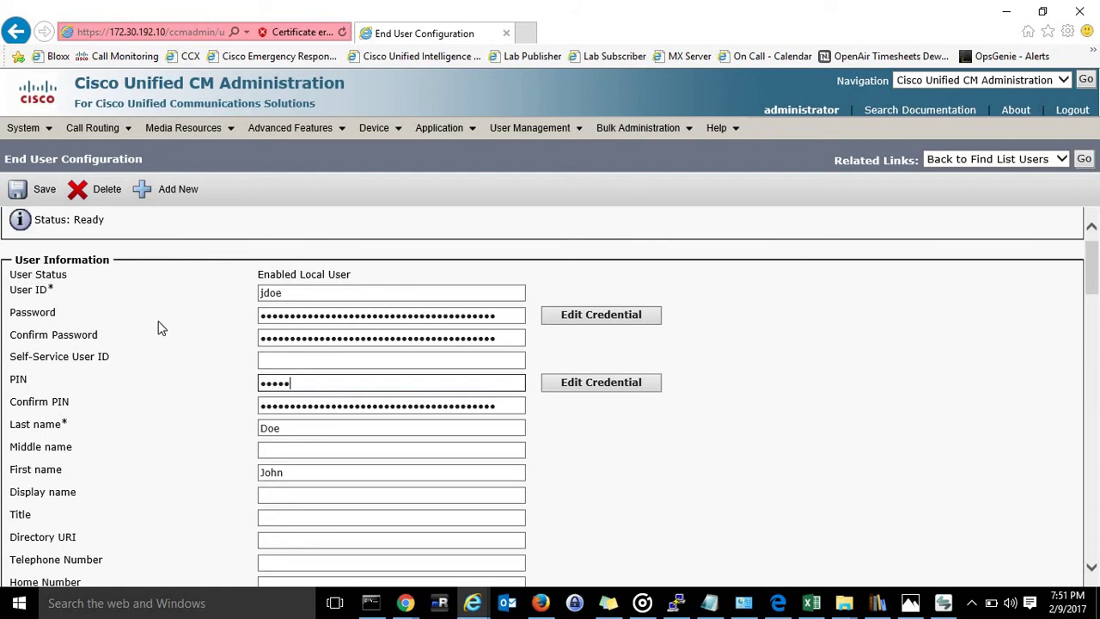
drag(518, 403, 156, 375)
text(123456)
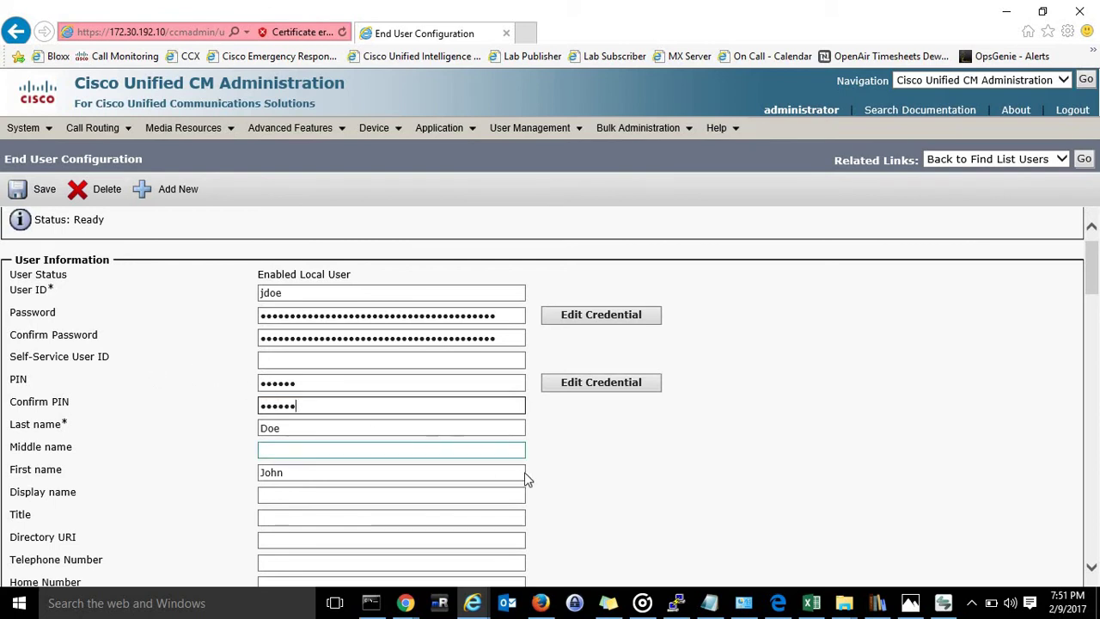
scroll(683, 467, down, 5)
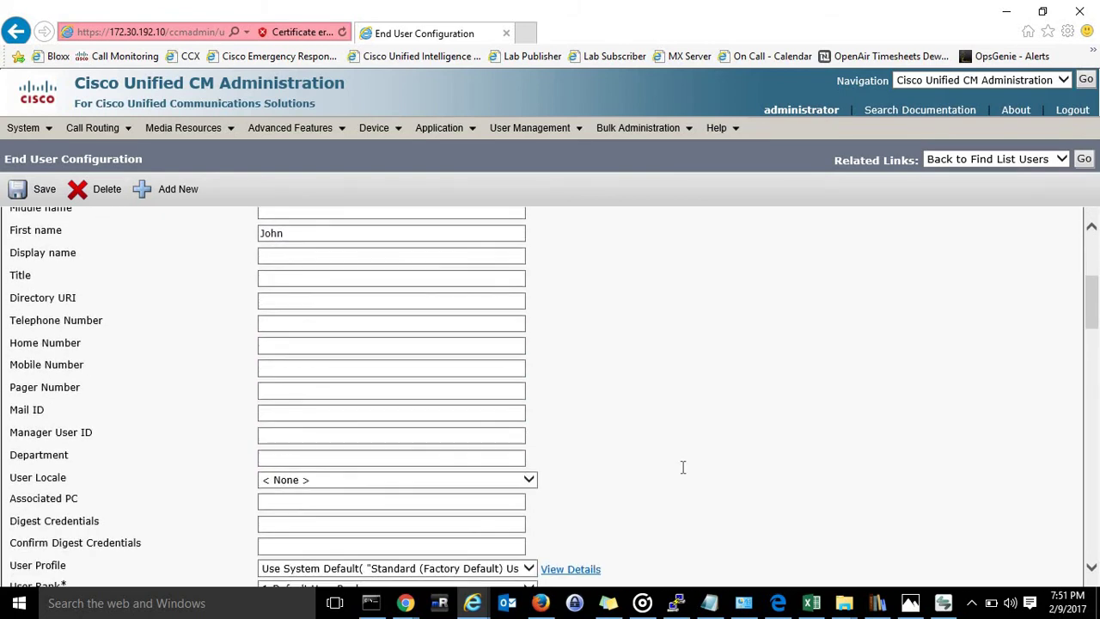
scroll(682, 467, down, 2)
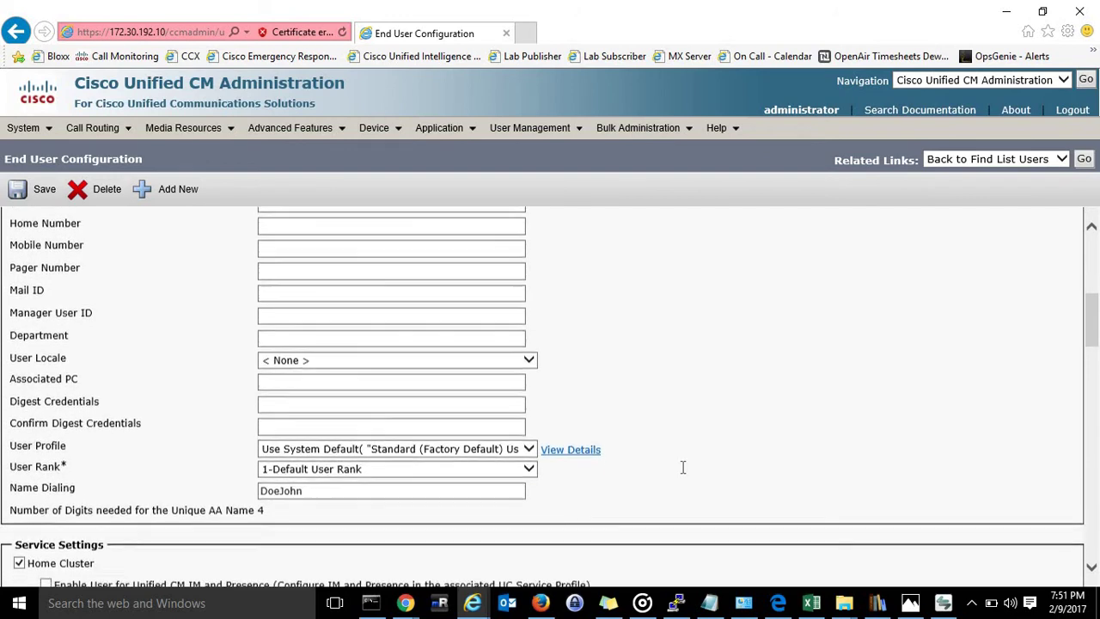
scroll(682, 467, down, 3)
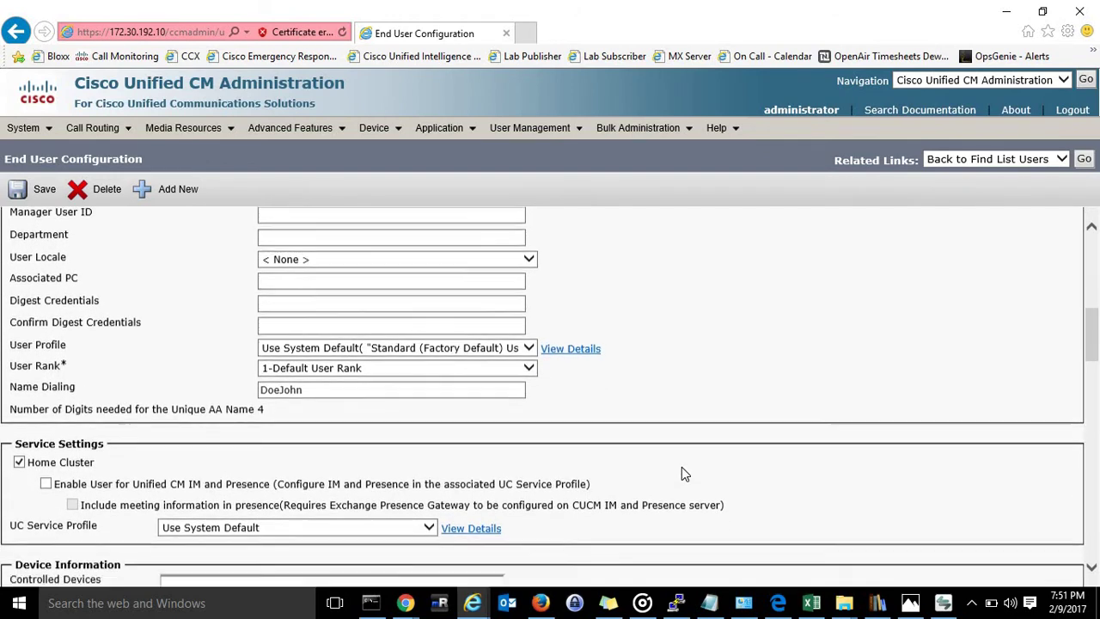
scroll(681, 466, down, 3)
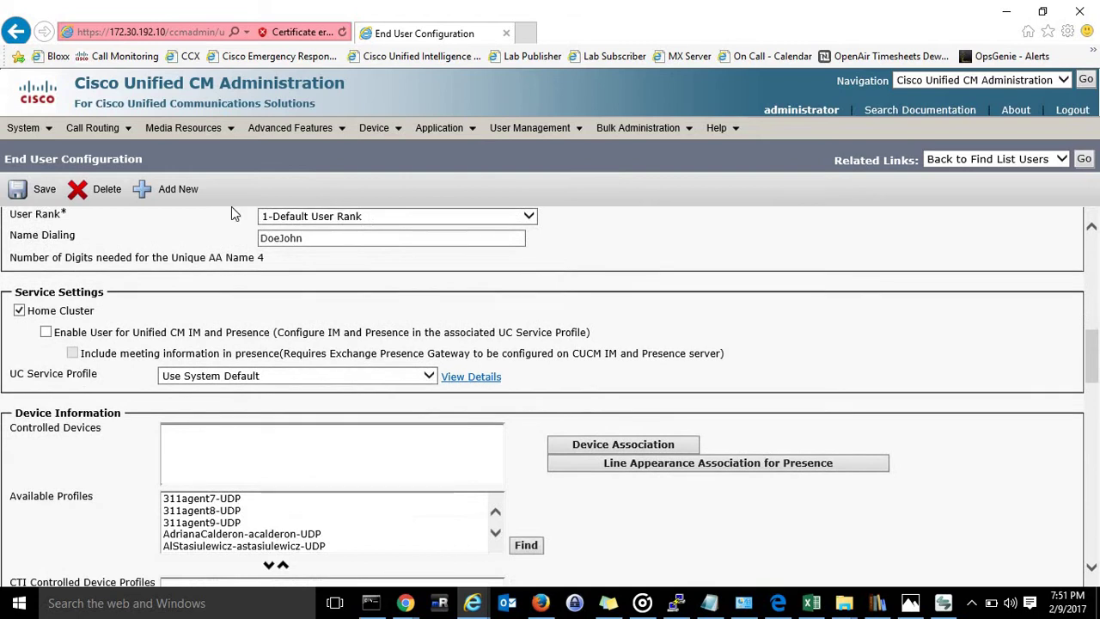
click(33, 185)
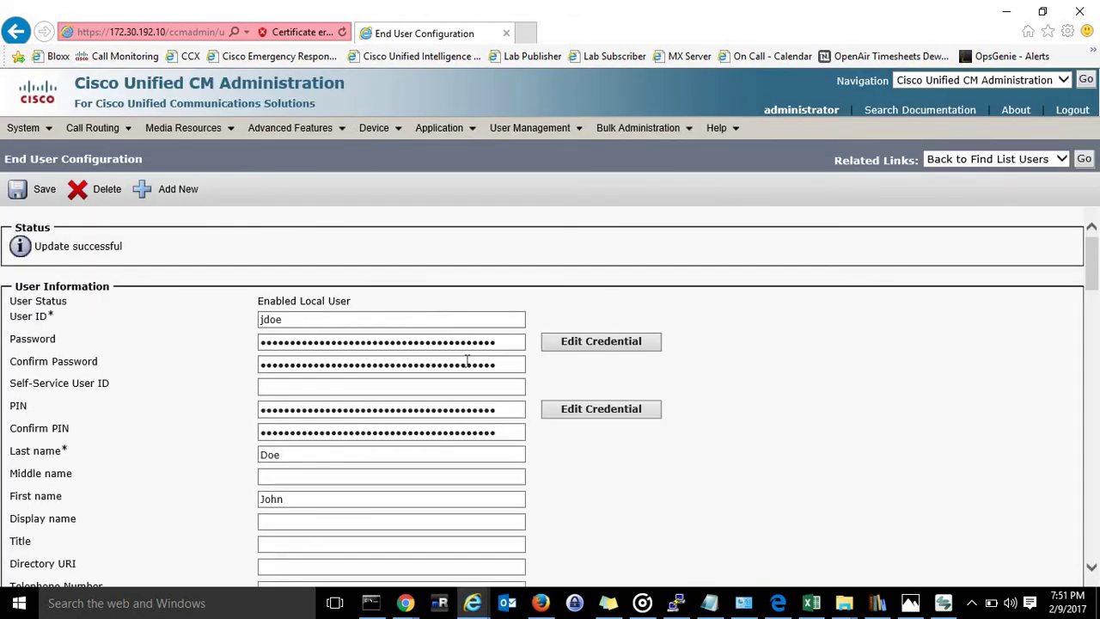
Search the page for 'extens' to bring the Extension Mobility fields into view.
scroll(467, 361, down, 4)
scroll(466, 361, down, 4)
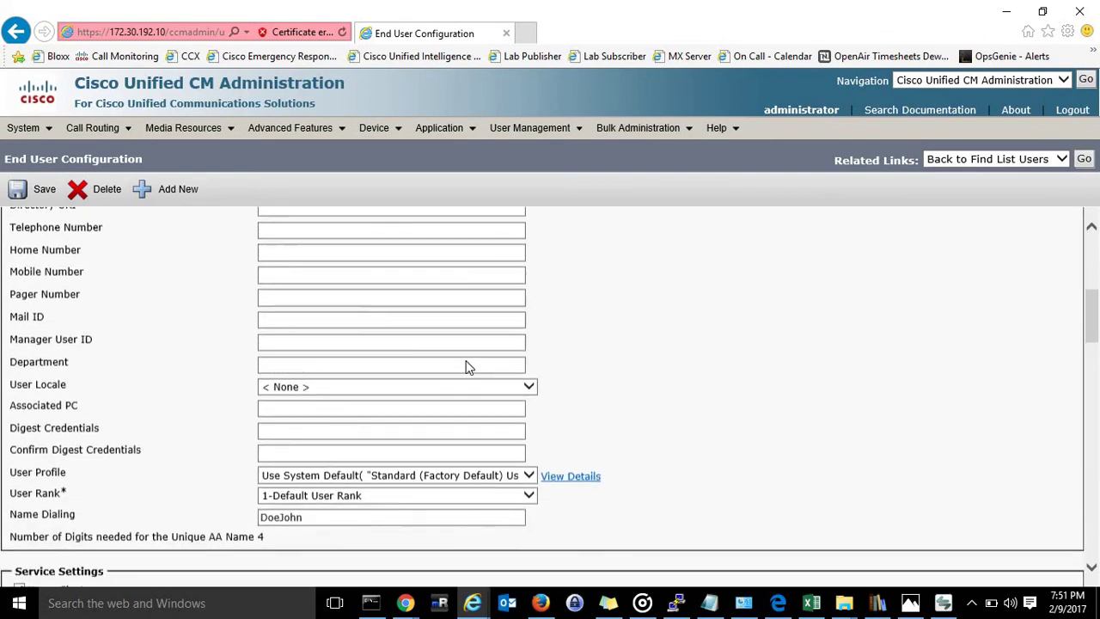
scroll(466, 367, down, 4)
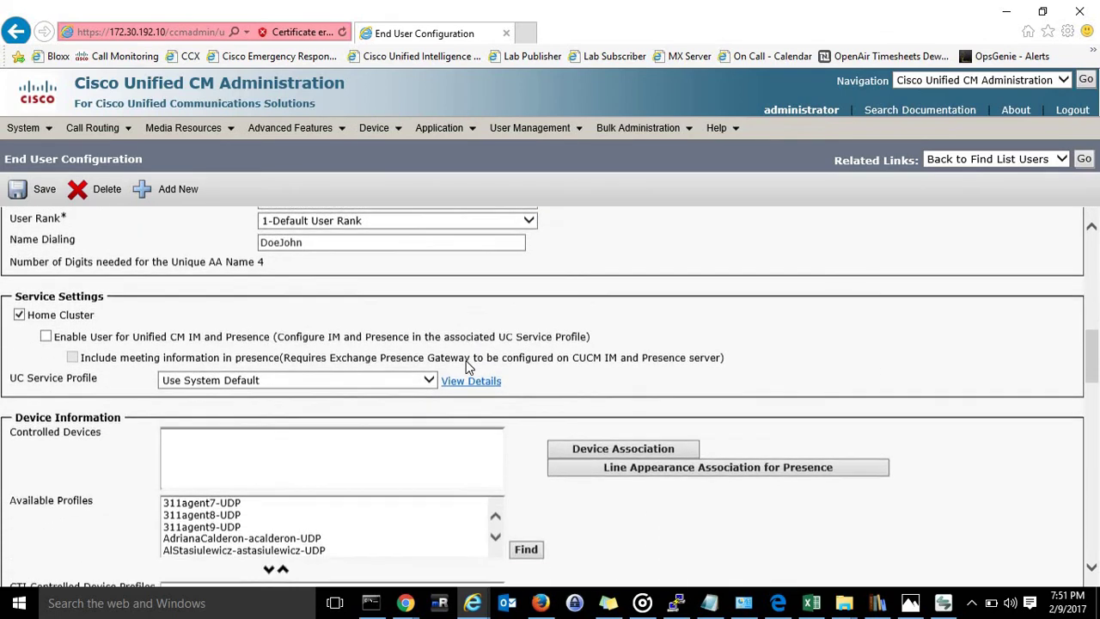
scroll(467, 361, down, 1)
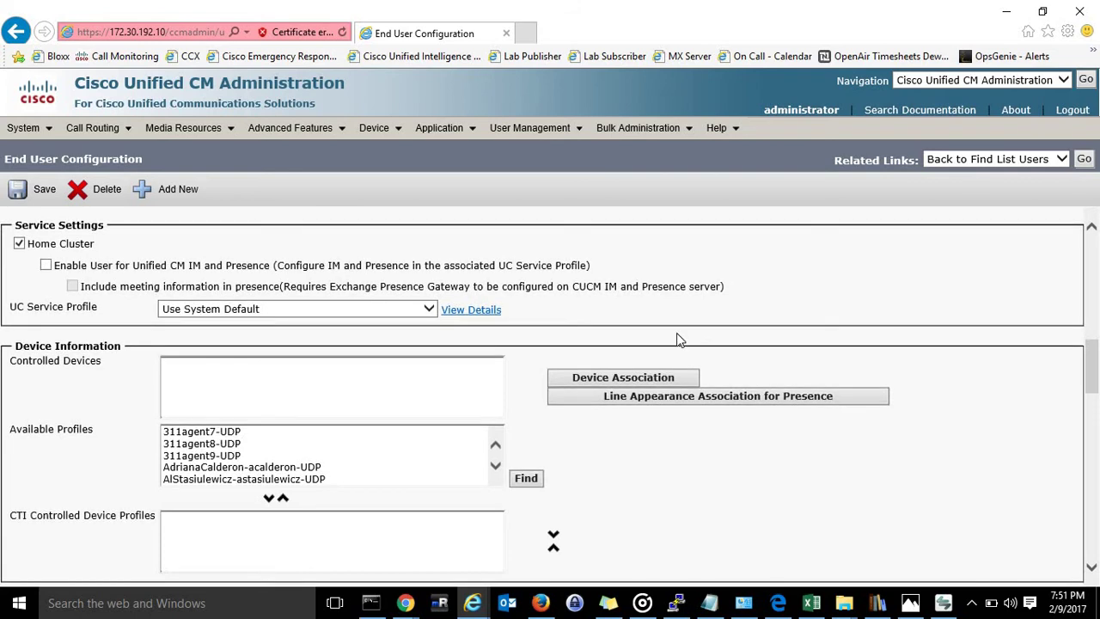
scroll(676, 333, down, 2)
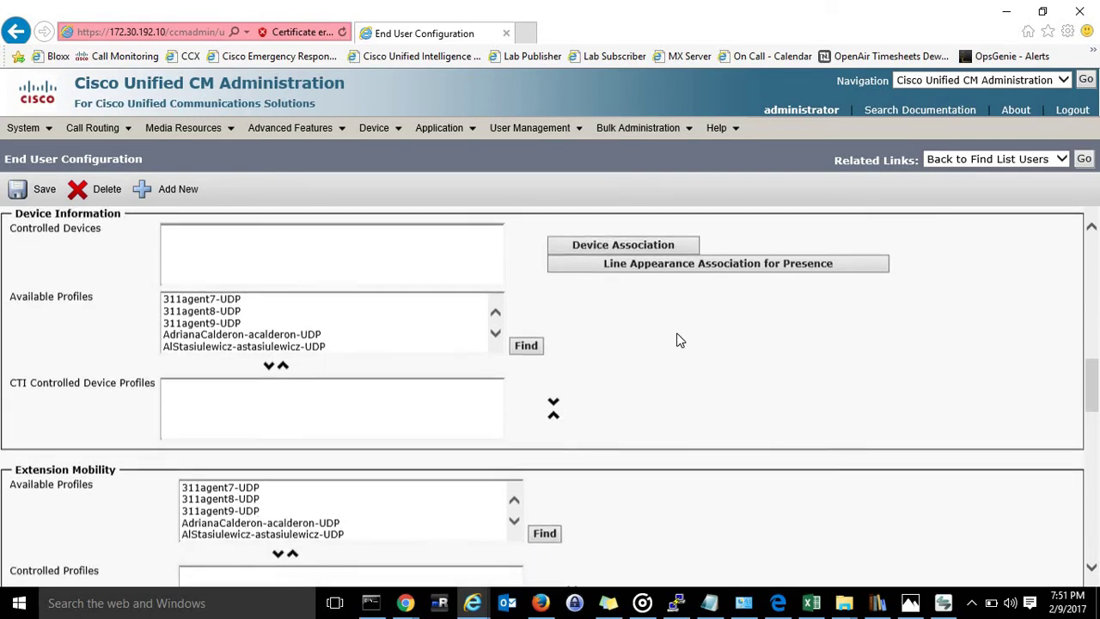
scroll(677, 340, down, 3)
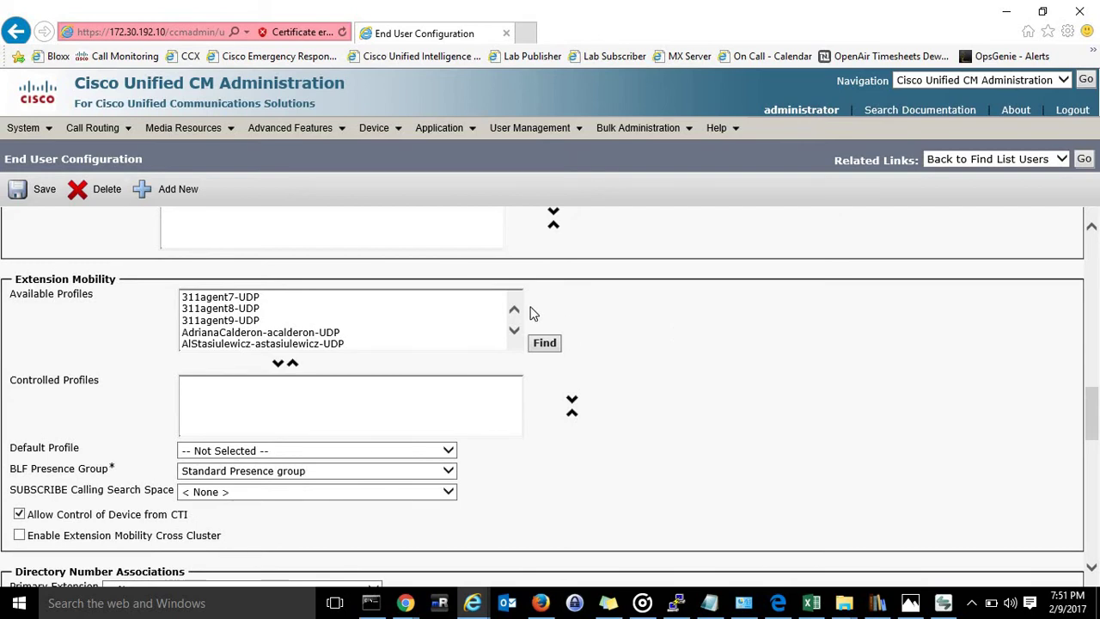
drag(17, 274, 115, 293)
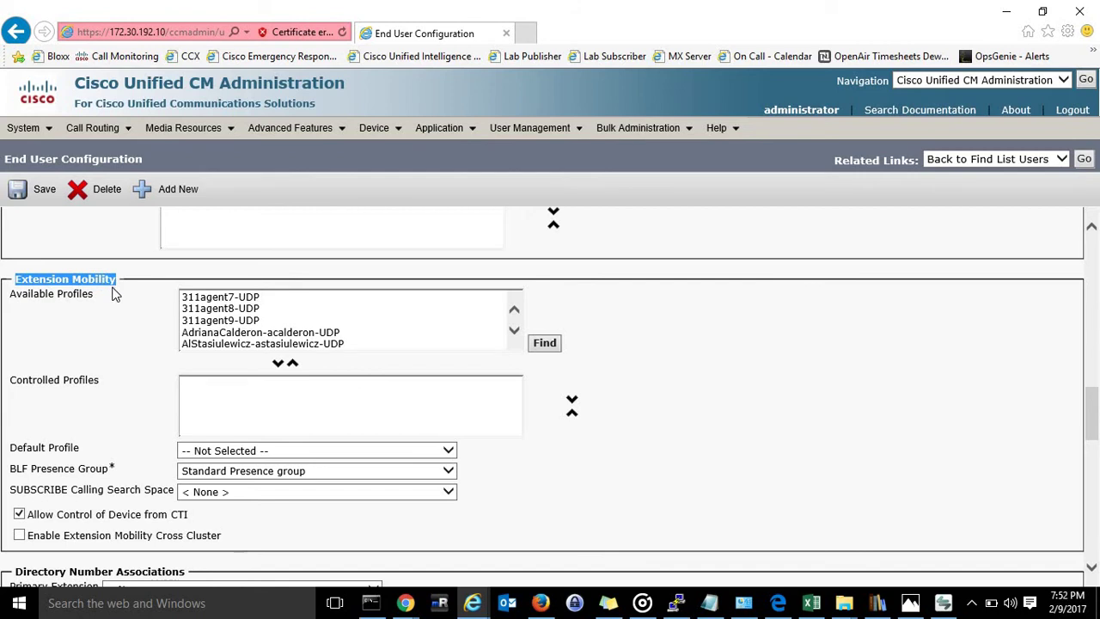
click(146, 391)
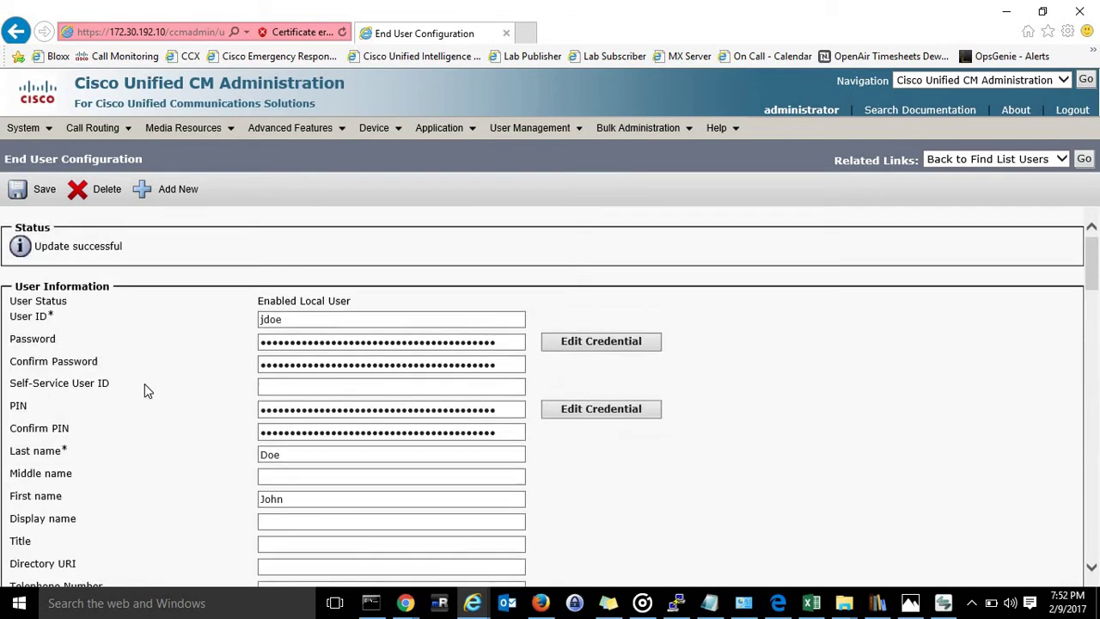
key(ctrl+f)
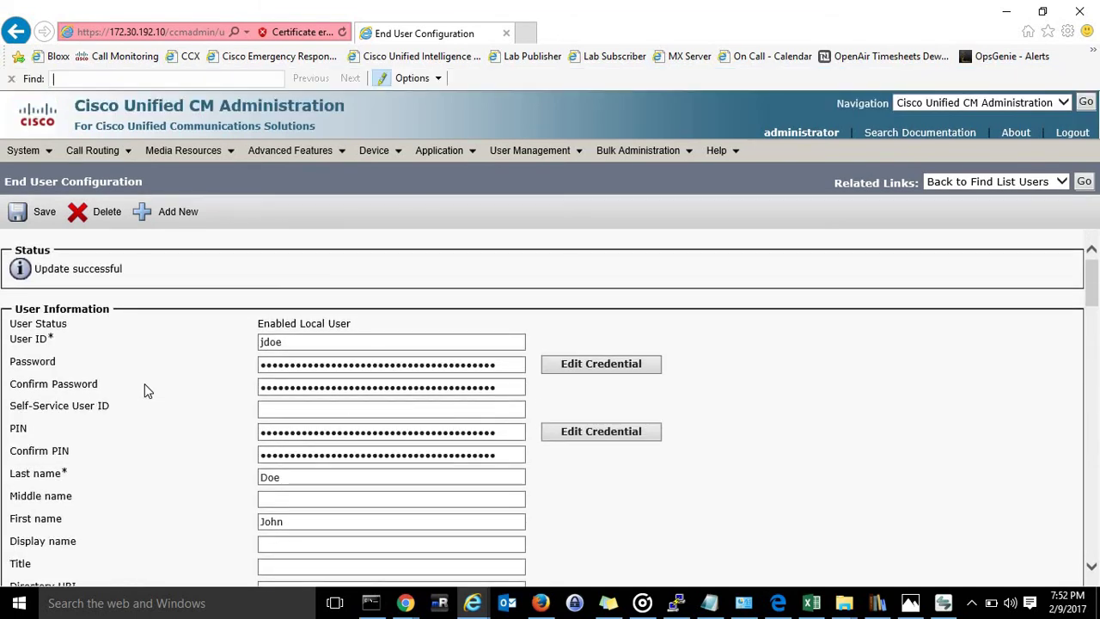
text(extens)
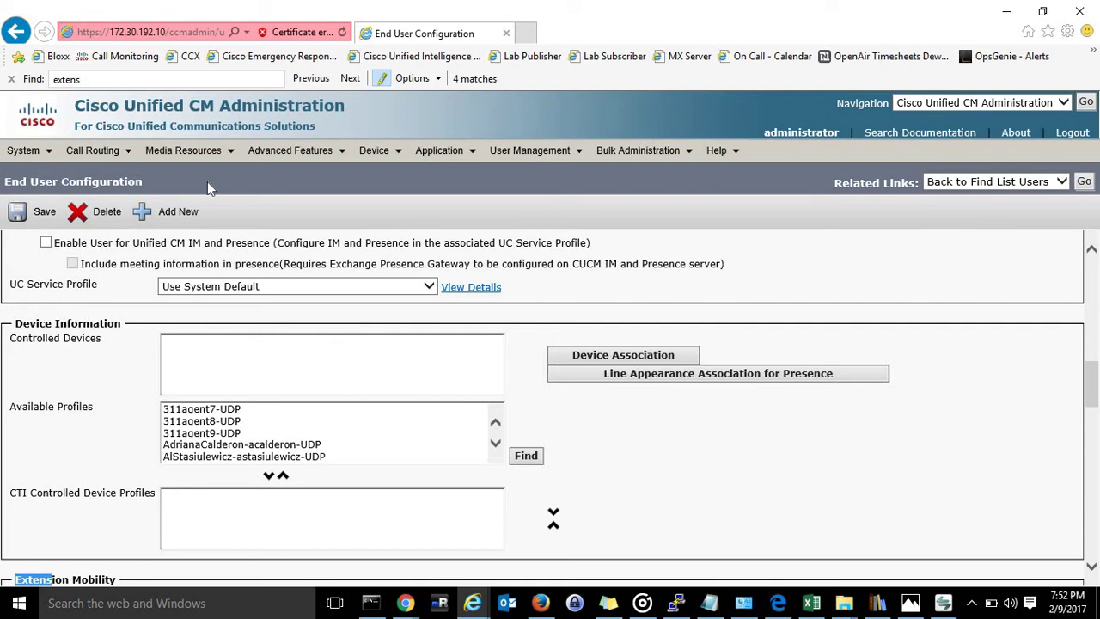
scroll(38, 413, down, 1)
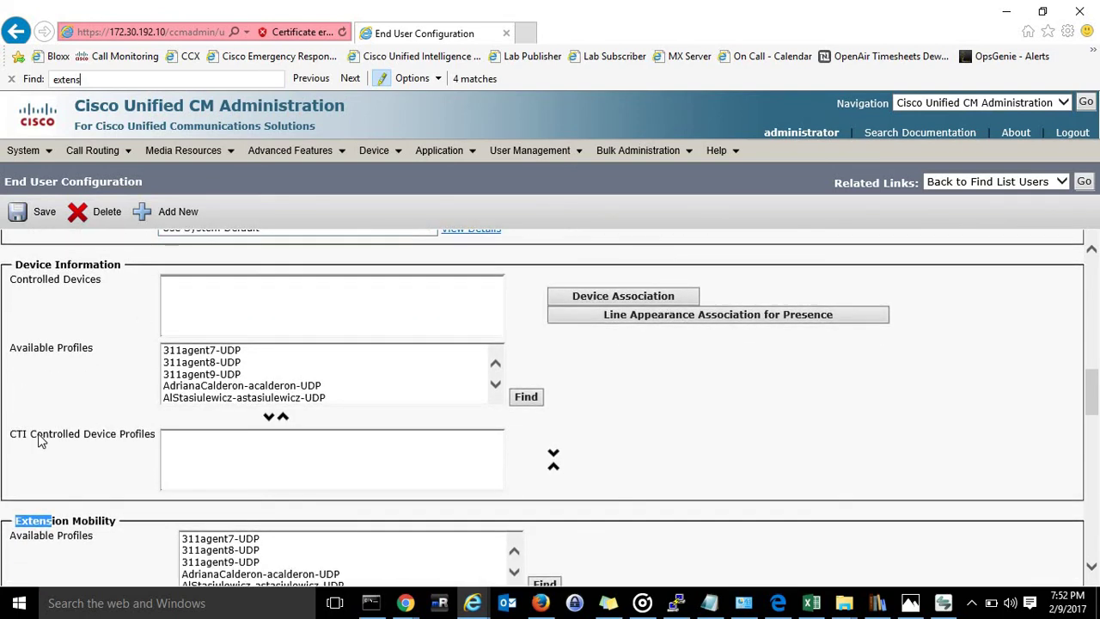
scroll(38, 437, down, 3)
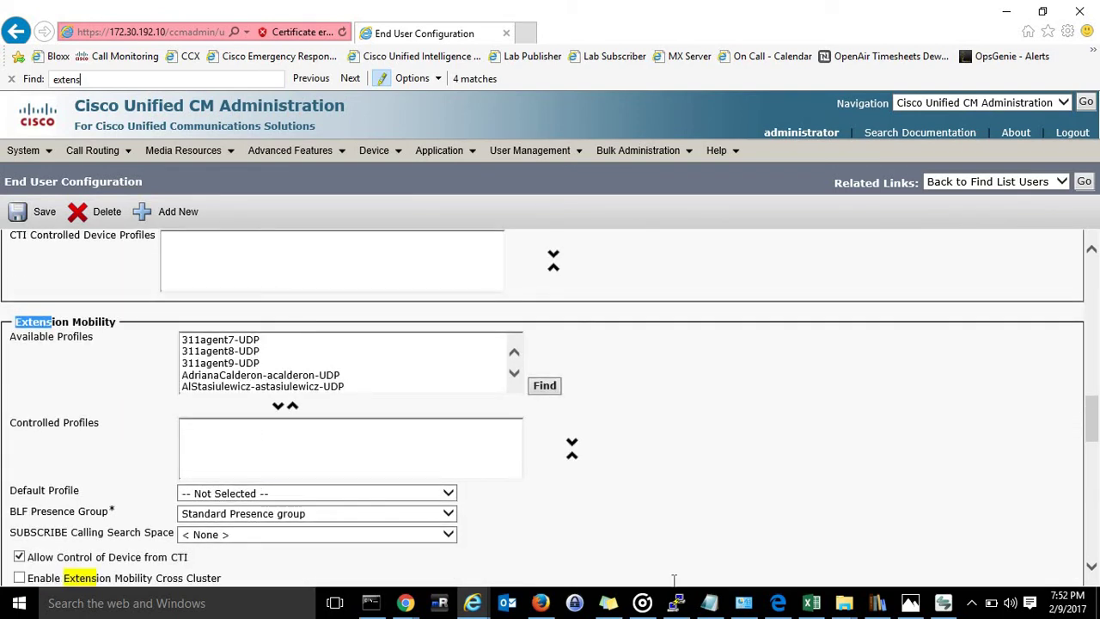
Search available profiles for 'john' and add the user's device profile to controlled profiles.
click(544, 385)
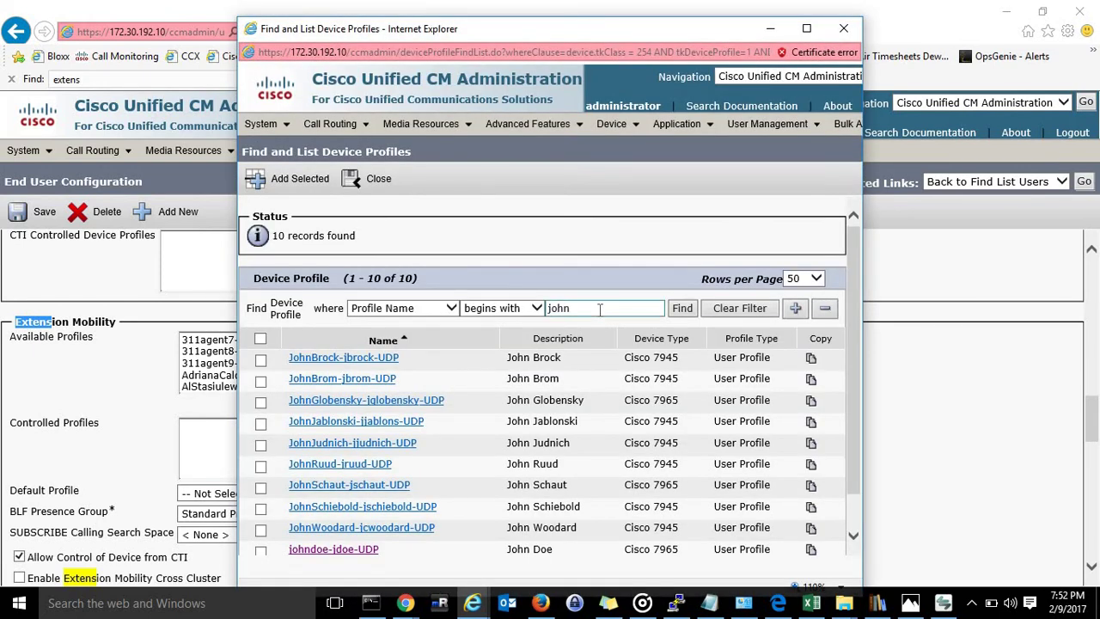
click(600, 310)
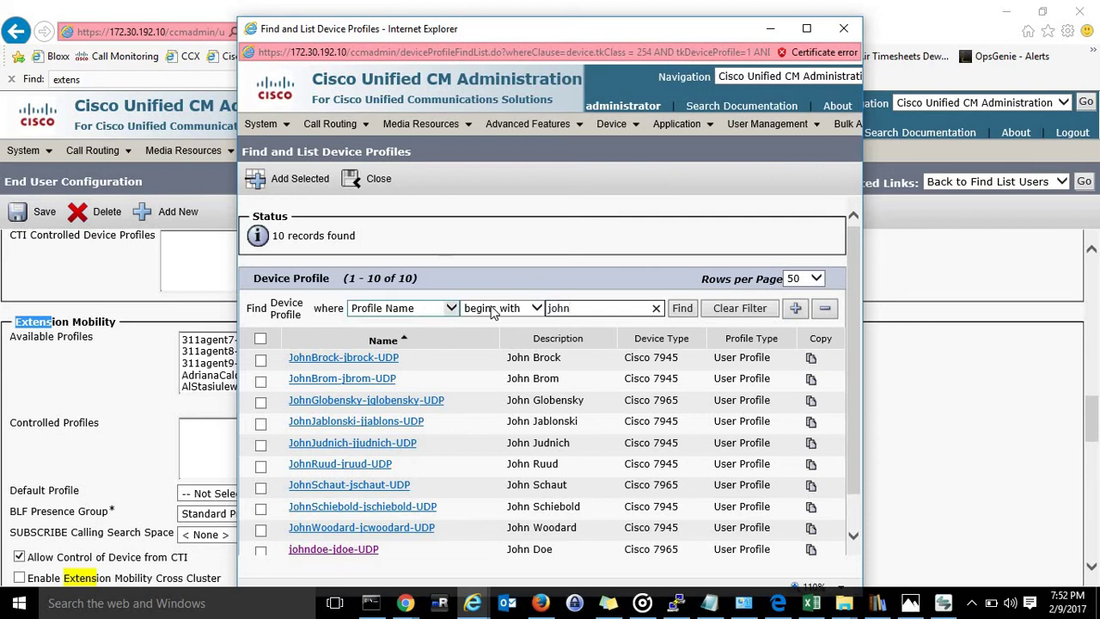
click(682, 308)
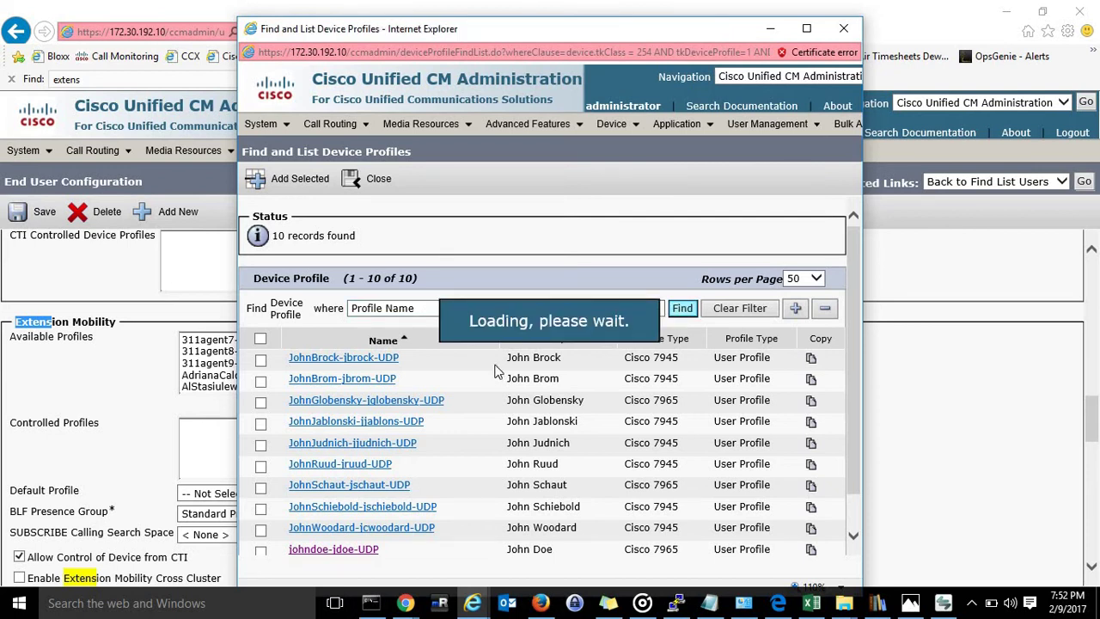
scroll(494, 369, down, 1)
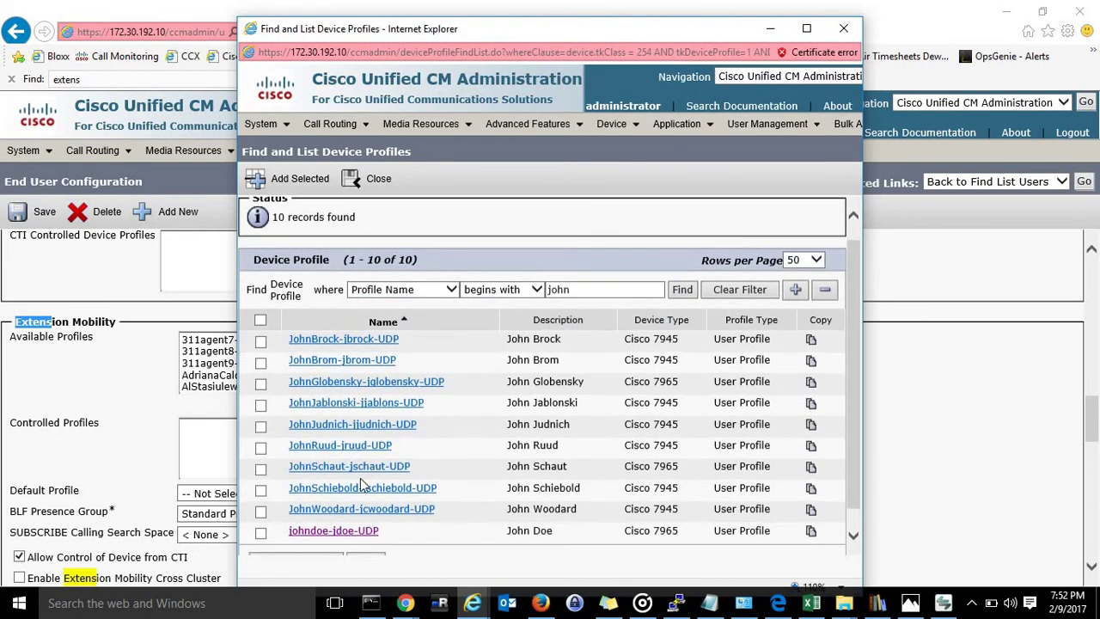
click(344, 532)
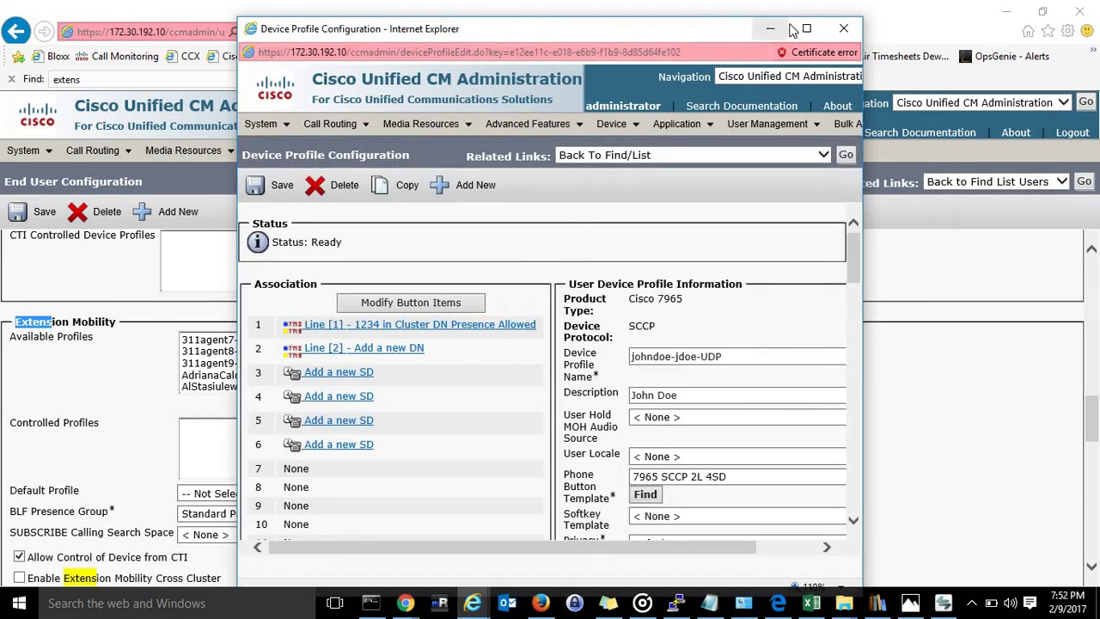
click(844, 28)
click(544, 385)
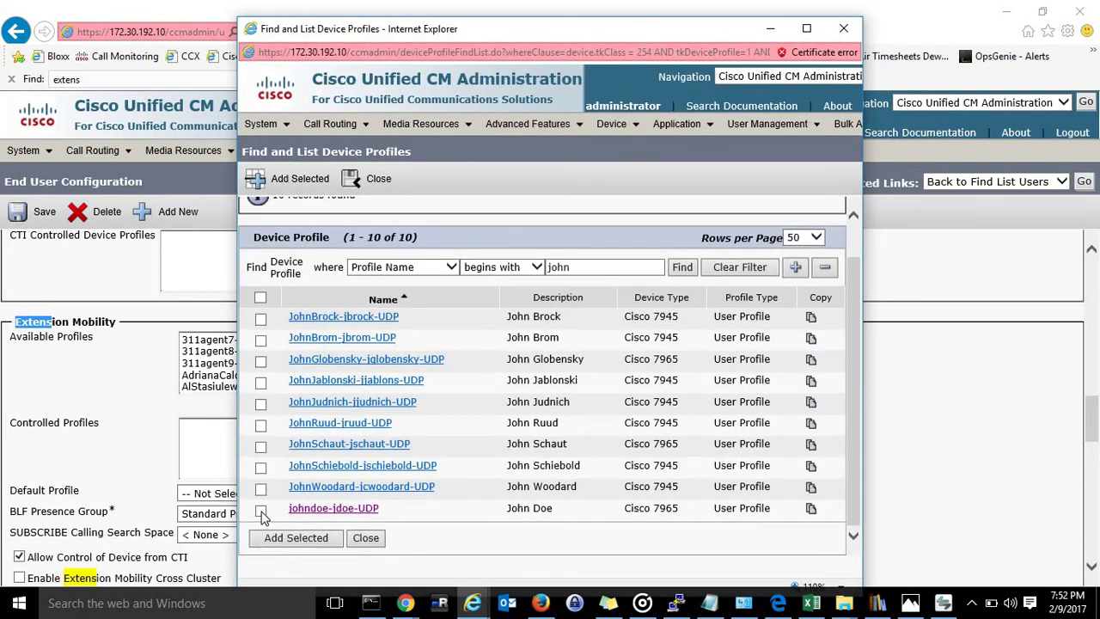
click(295, 537)
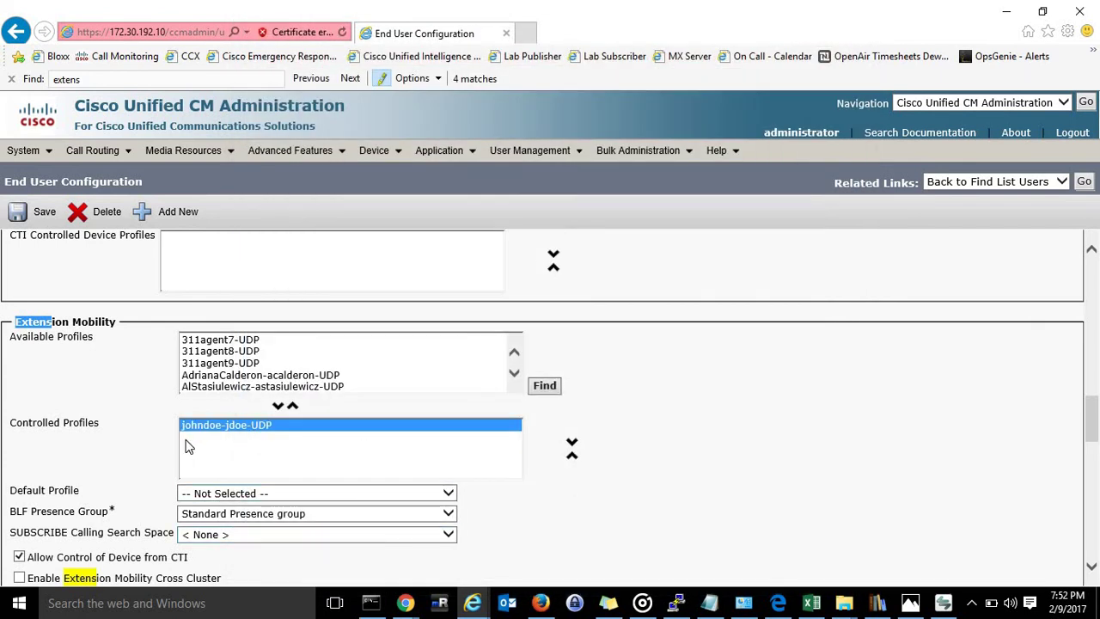
Save the user, which fails with a security-violation error.
scroll(116, 452, down, 1)
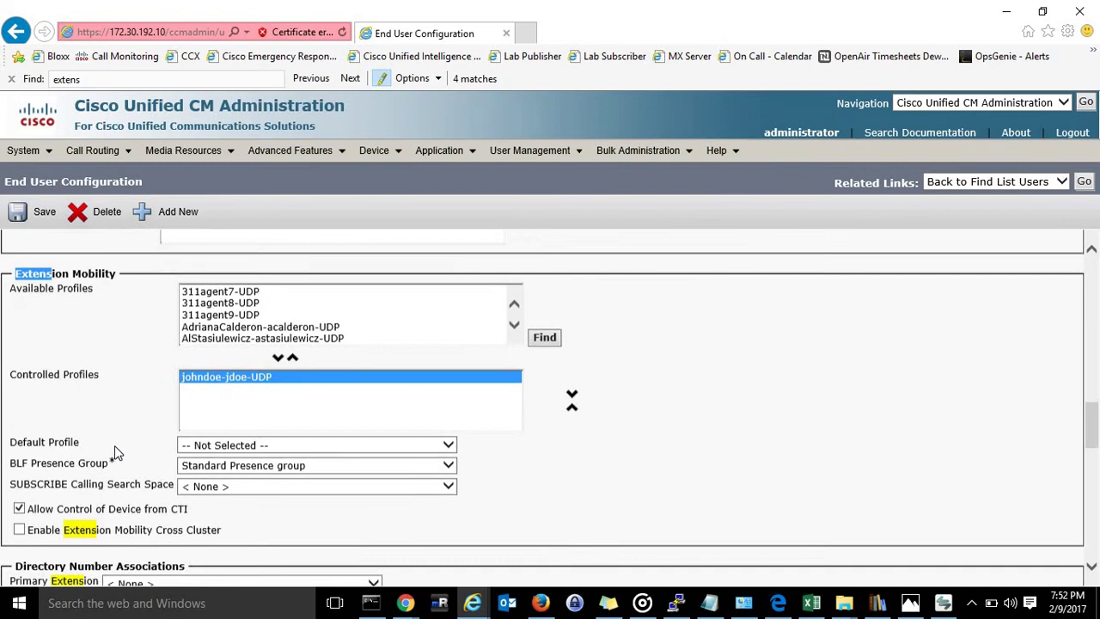
click(39, 213)
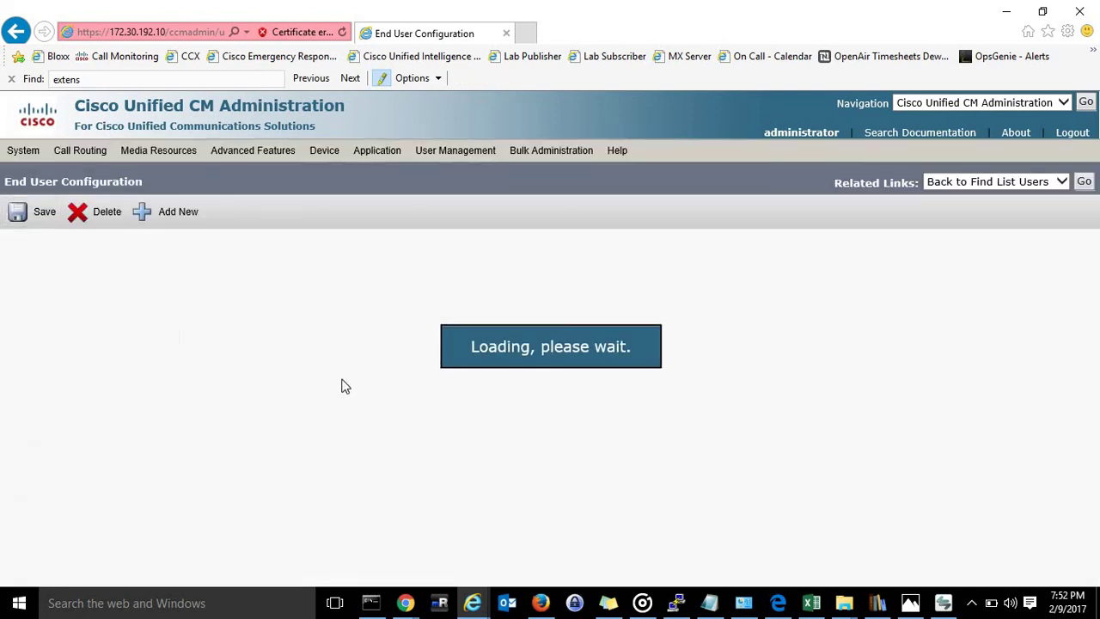
scroll(343, 383, down, 6)
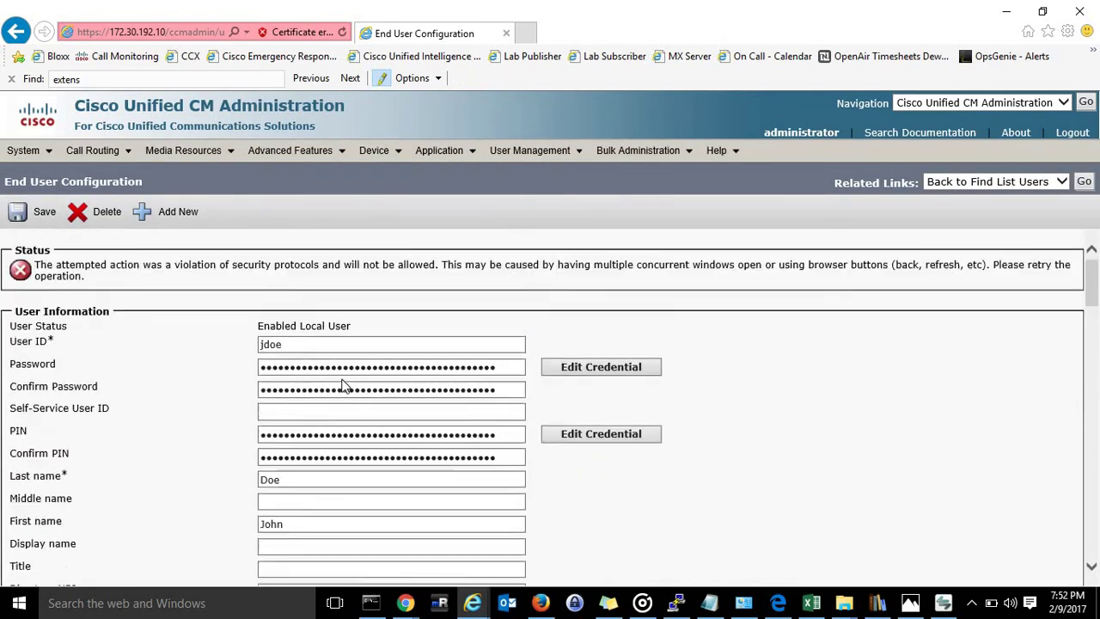
Re-add johndoe-jdoe-UDP as a controlled Extension Mobility profile and save, getting Update successful.
scroll(343, 383, down, 10)
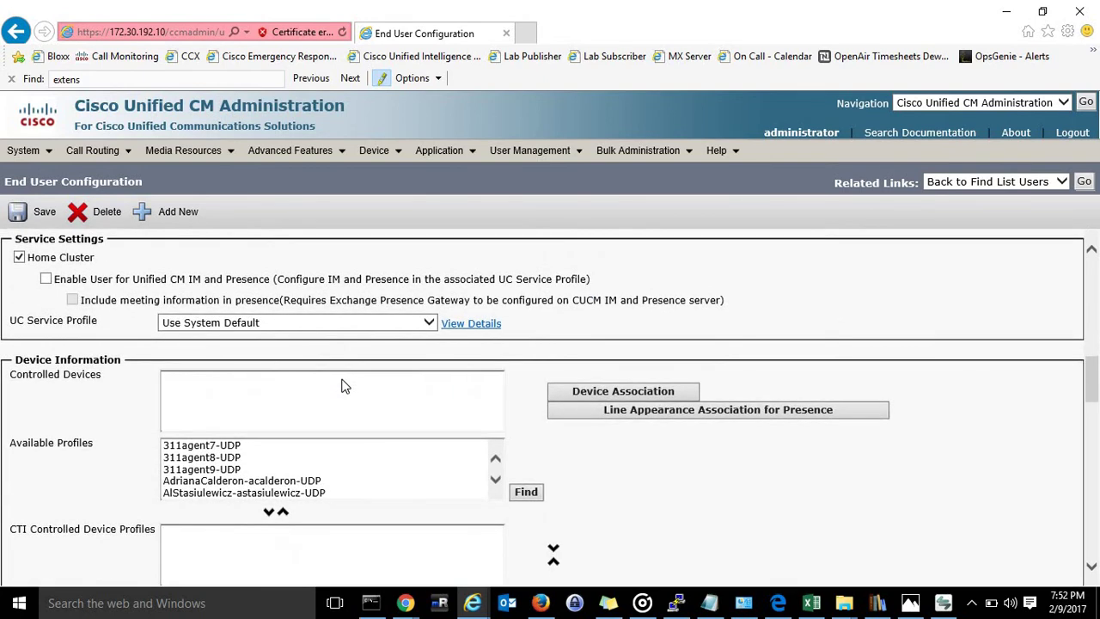
scroll(657, 335, down, 5)
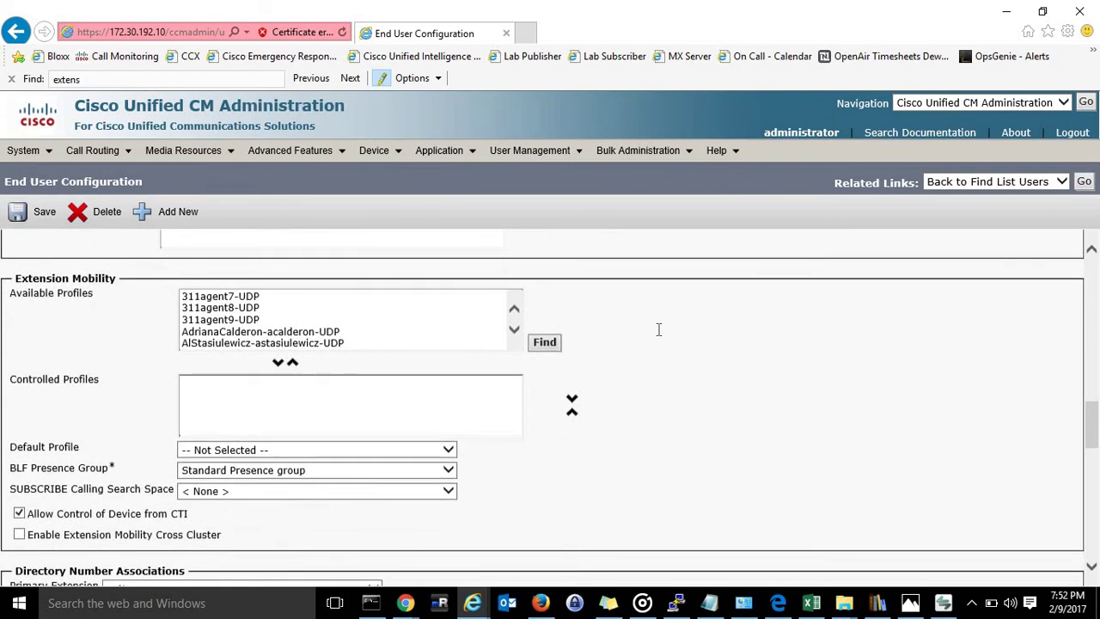
click(541, 346)
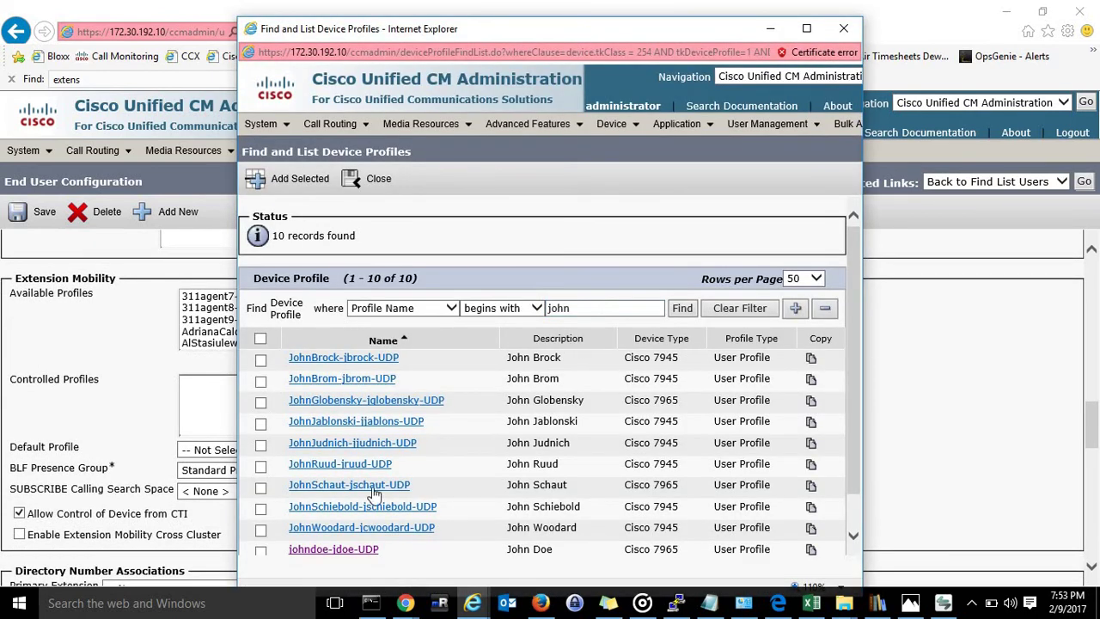
click(260, 552)
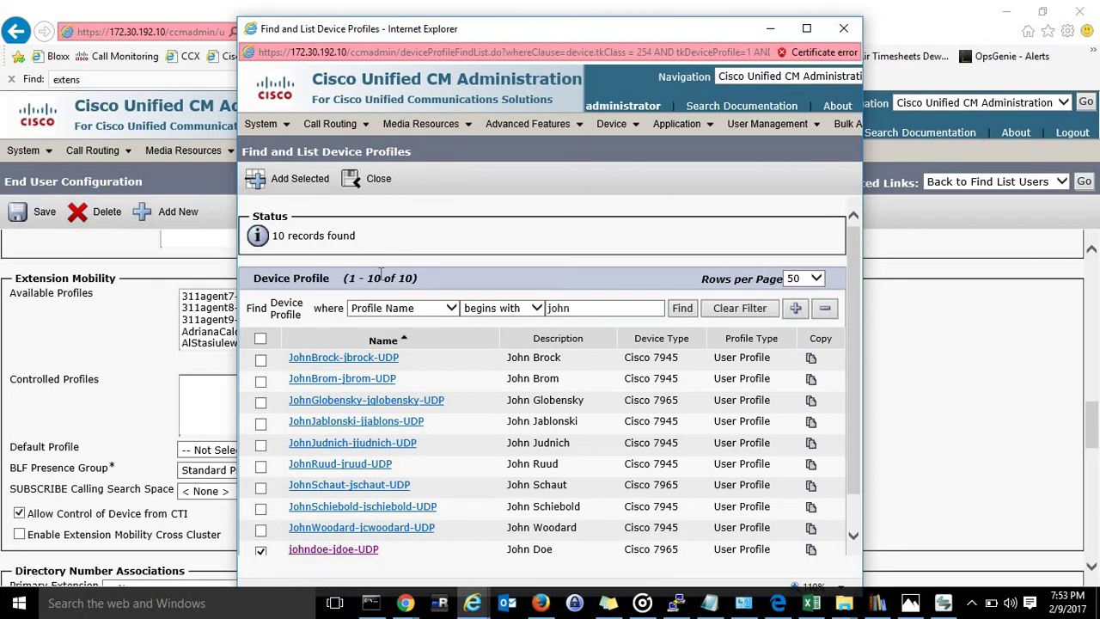
click(305, 182)
scroll(649, 405, down, 3)
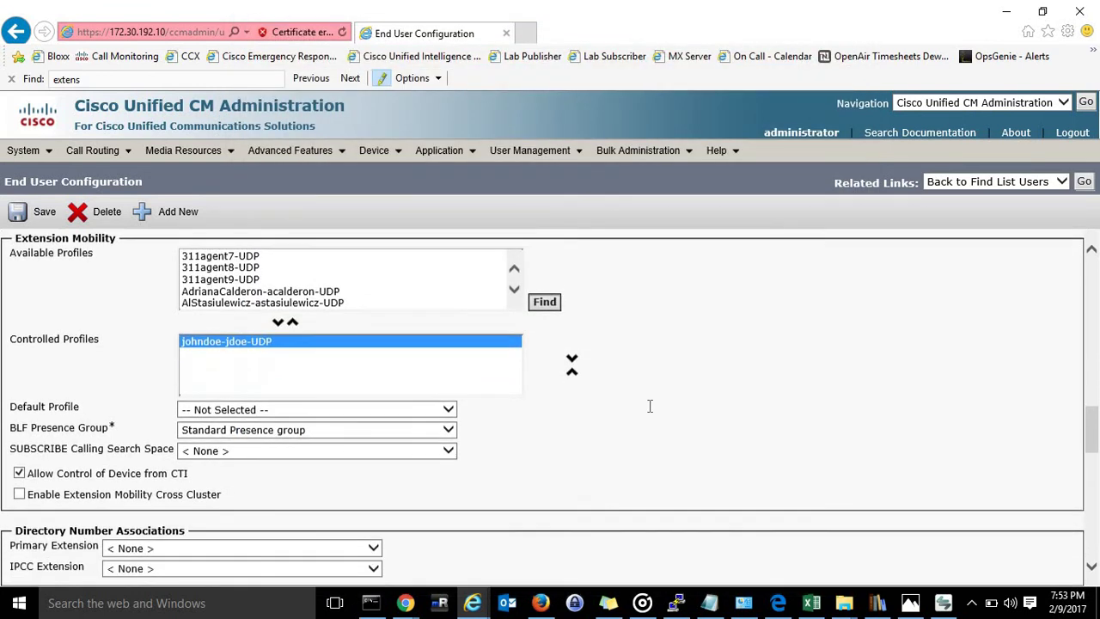
scroll(650, 406, down, 1)
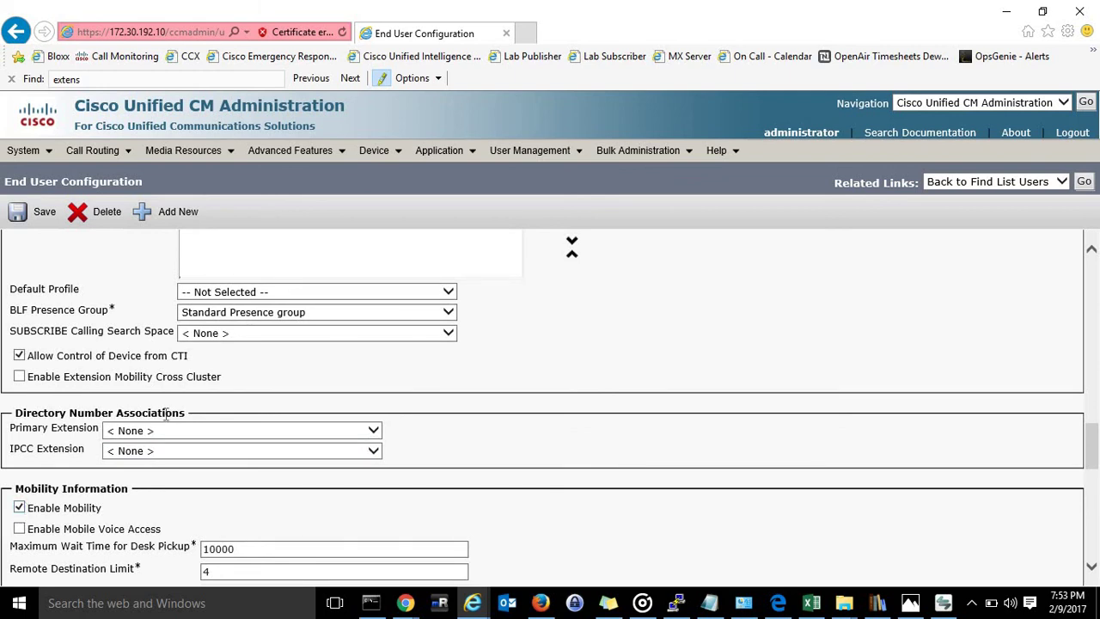
click(26, 221)
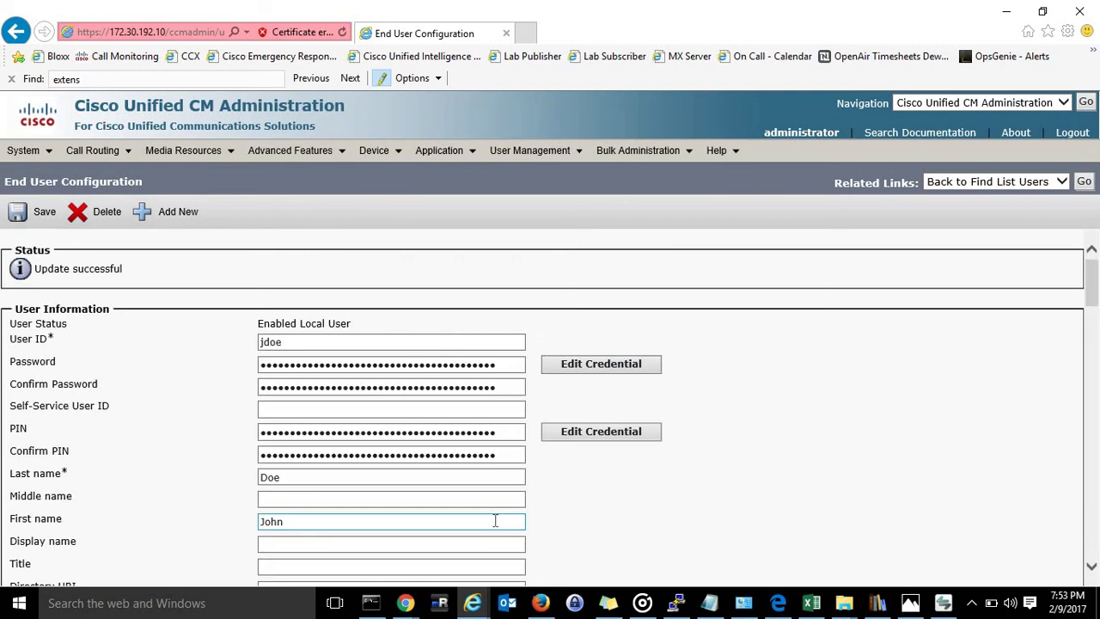
Bring up Cisco IP Communicator and start its Extension Mobility service.
click(289, 340)
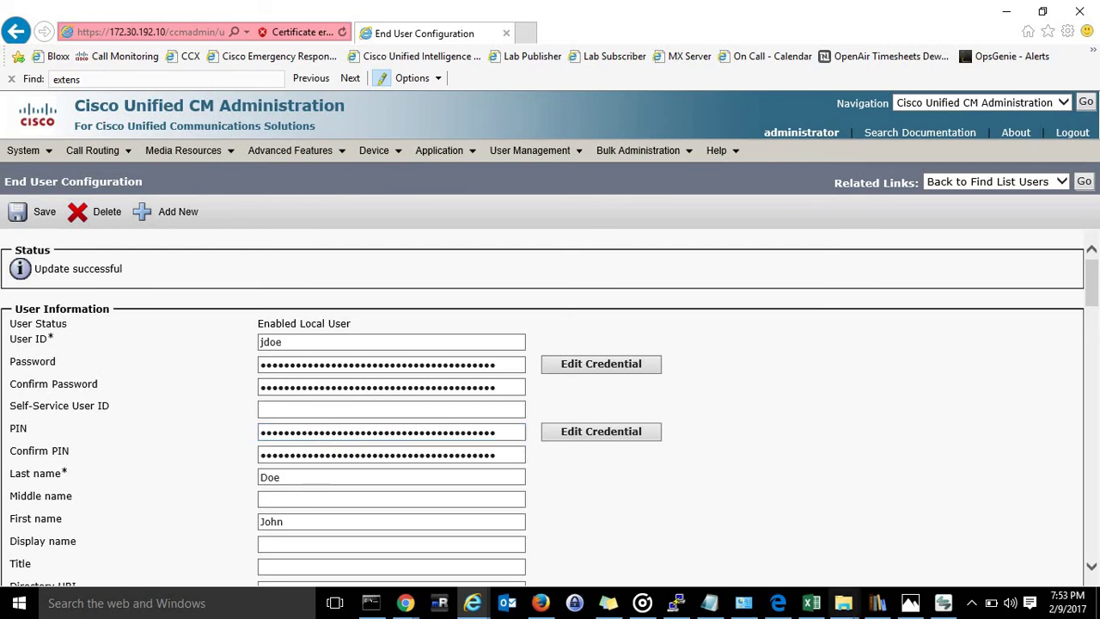
click(1098, 602)
click(946, 604)
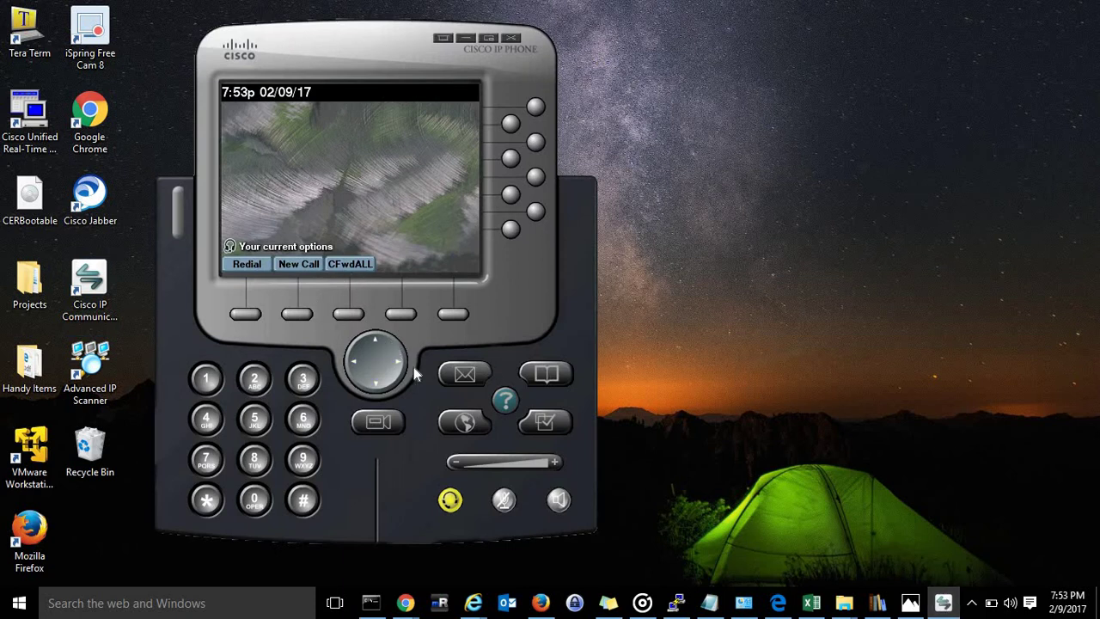
click(462, 424)
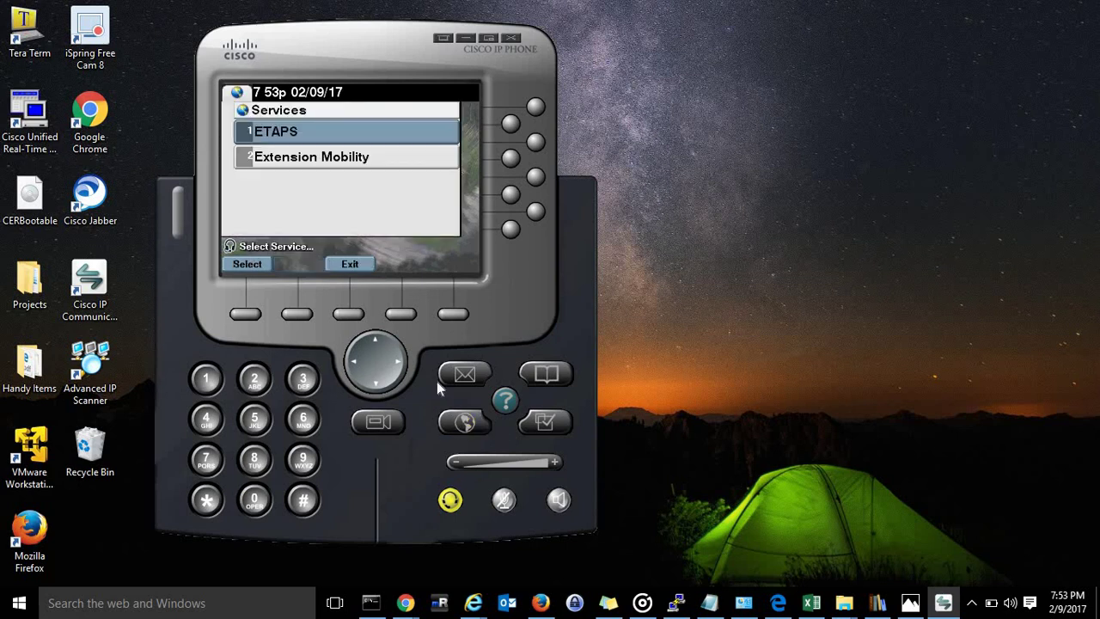
click(316, 158)
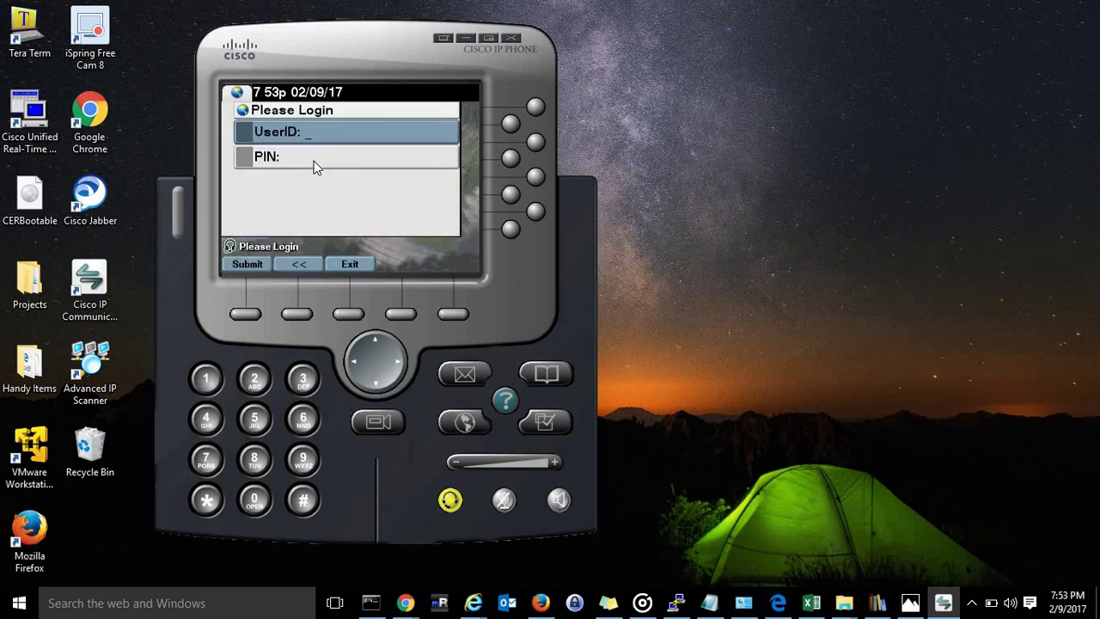
Submit an Extension Mobility login with the end user's ID and PIN.
text(jdoe)
click(314, 163)
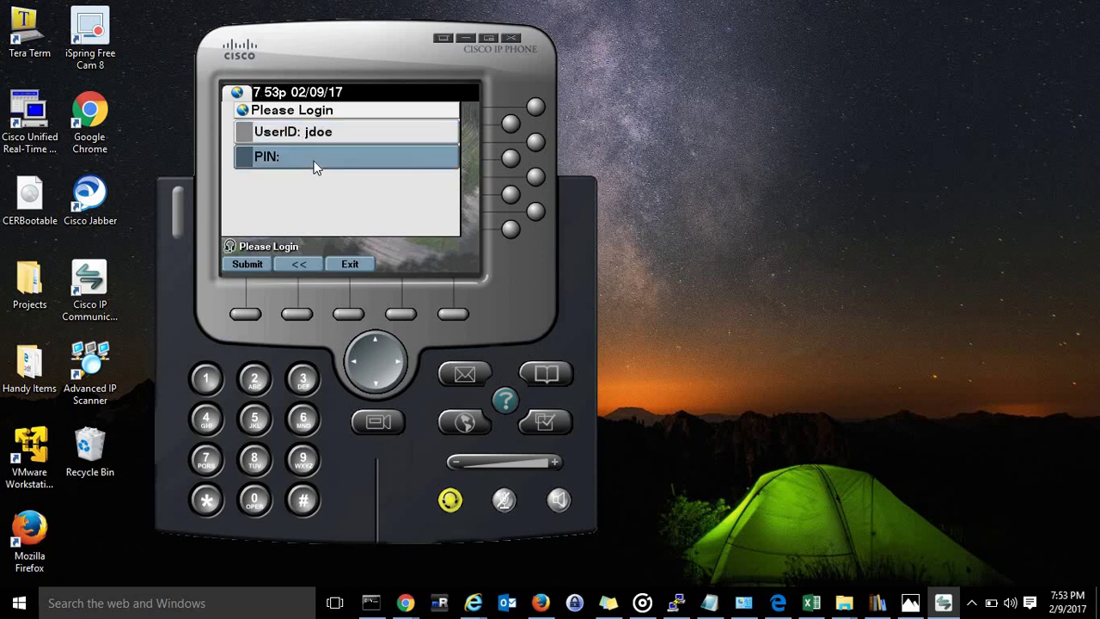
text(123456)
click(247, 315)
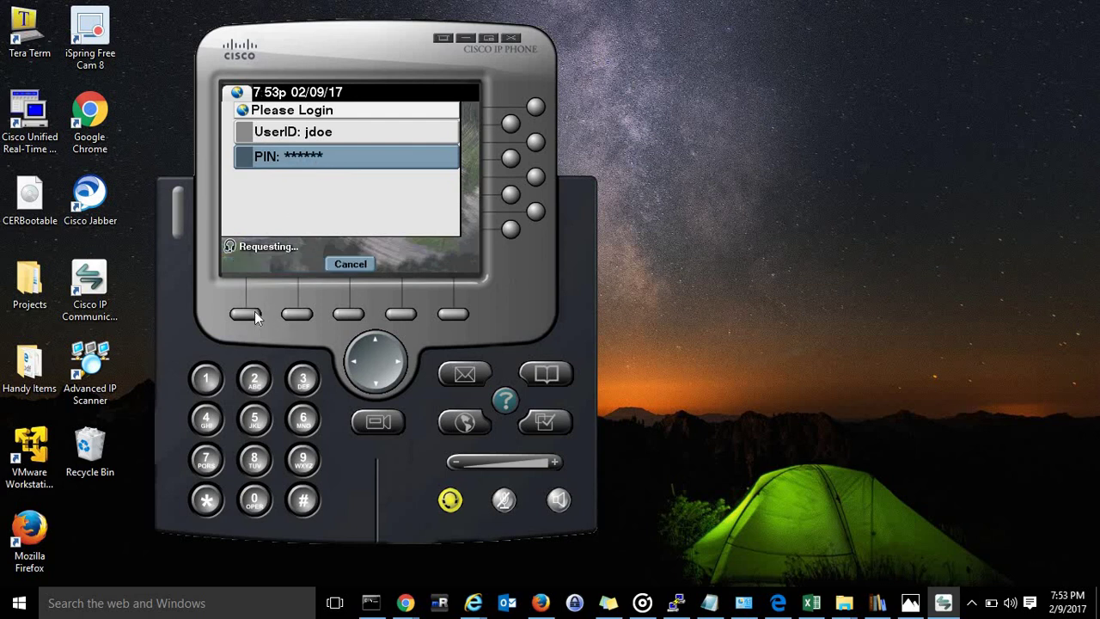